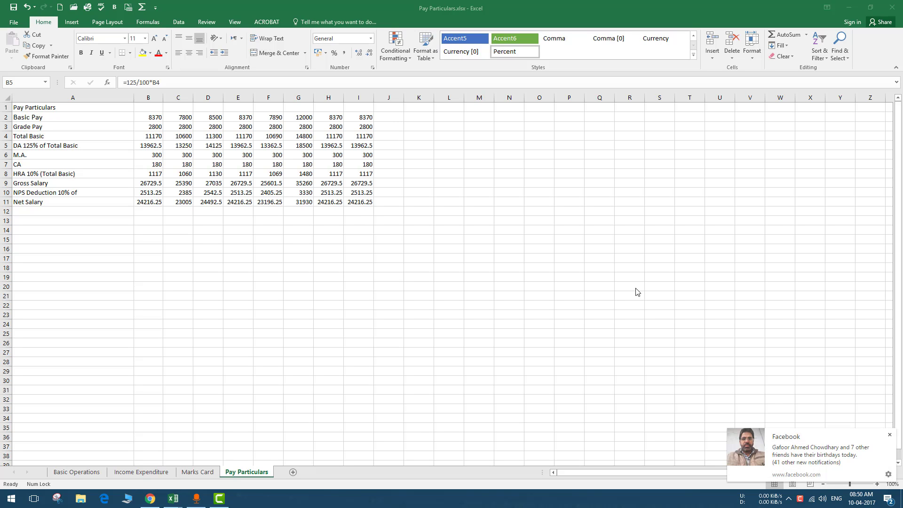
- Dismiss the desktop notification and open the Marks Card sheet
{"action": "left_click", "coordinate": [889, 436]}
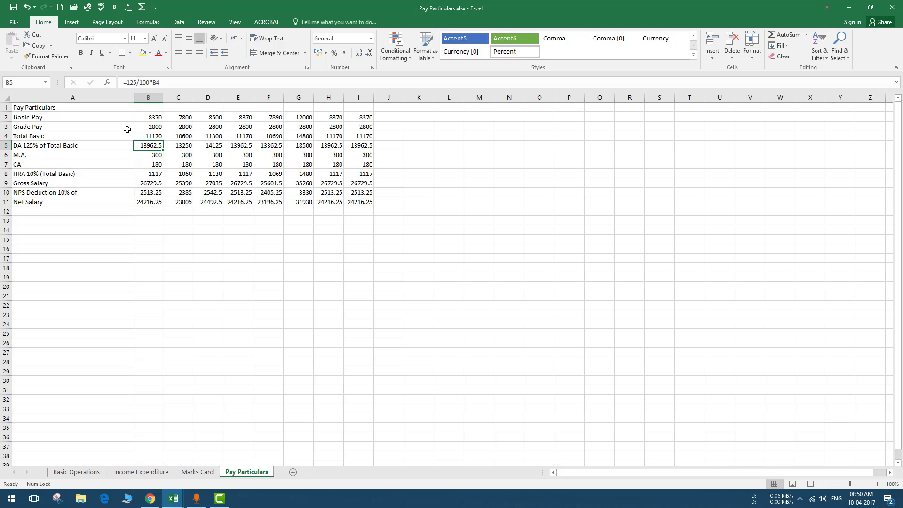
{"action": "left_click", "coordinate": [153, 119]}
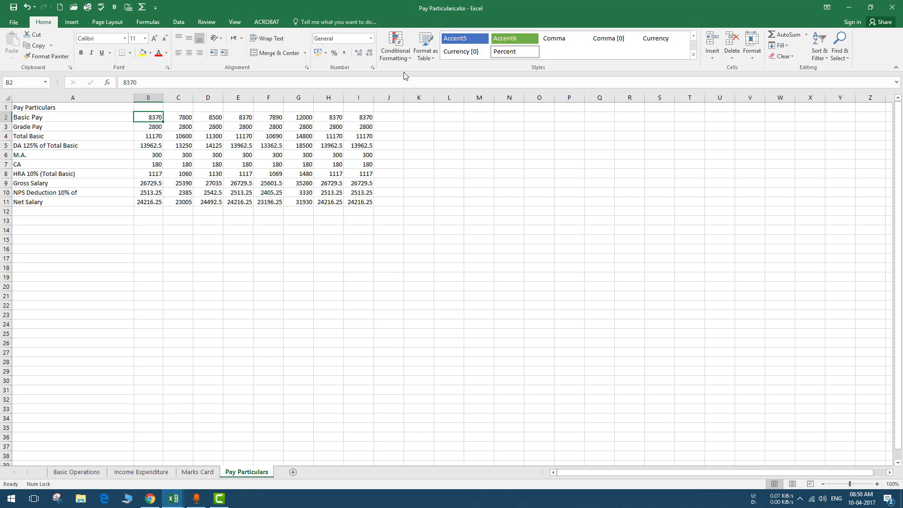
{"action": "left_click", "coordinate": [197, 471]}
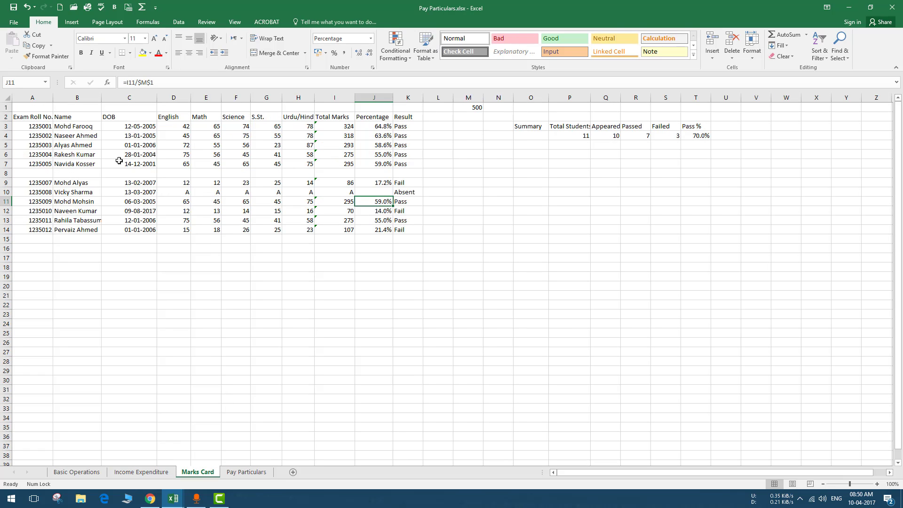
{"action": "left_click", "coordinate": [87, 147]}
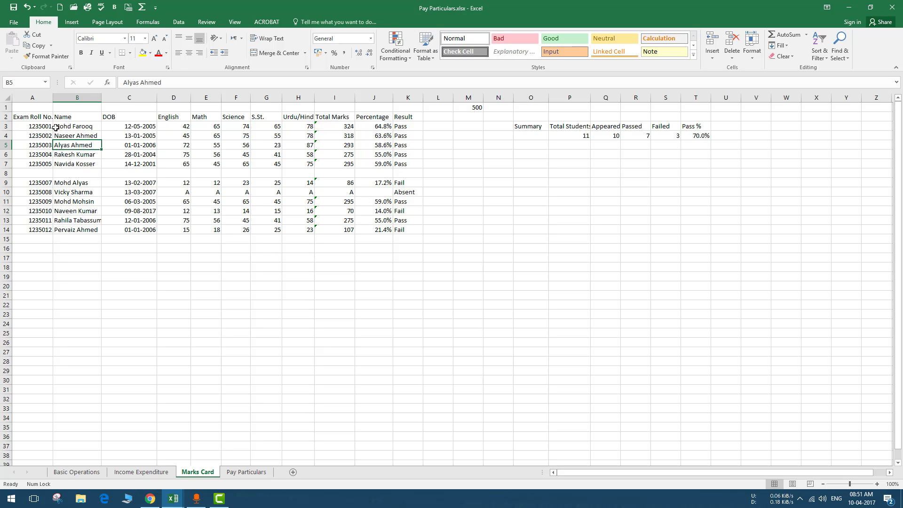
- Select the cell range A2:C7, from the Exam Roll No. header through the fifth student's date of birth
{"action": "left_click_drag", "start_coordinate": [34, 118], "coordinate": [141, 167]}
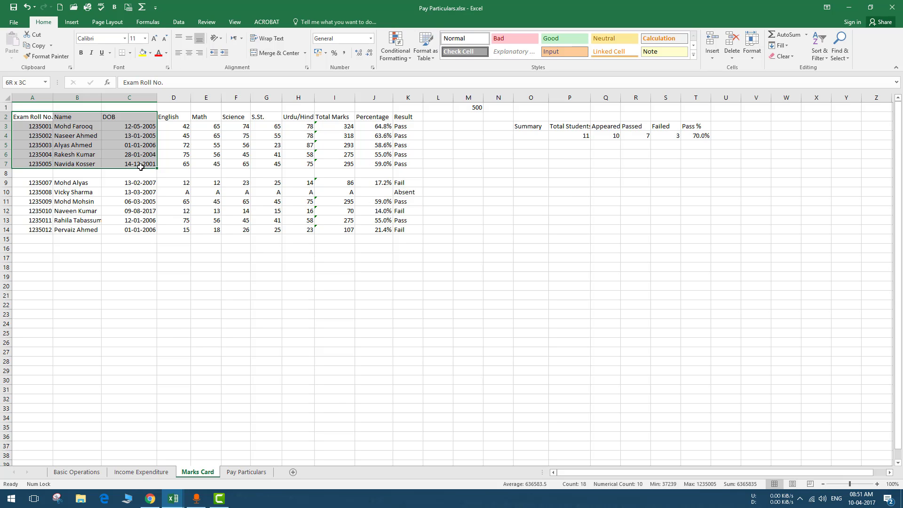
{"action": "left_click_drag", "start_coordinate": [141, 167], "coordinate": [141, 167]}
{"action": "left_click", "coordinate": [39, 116]}
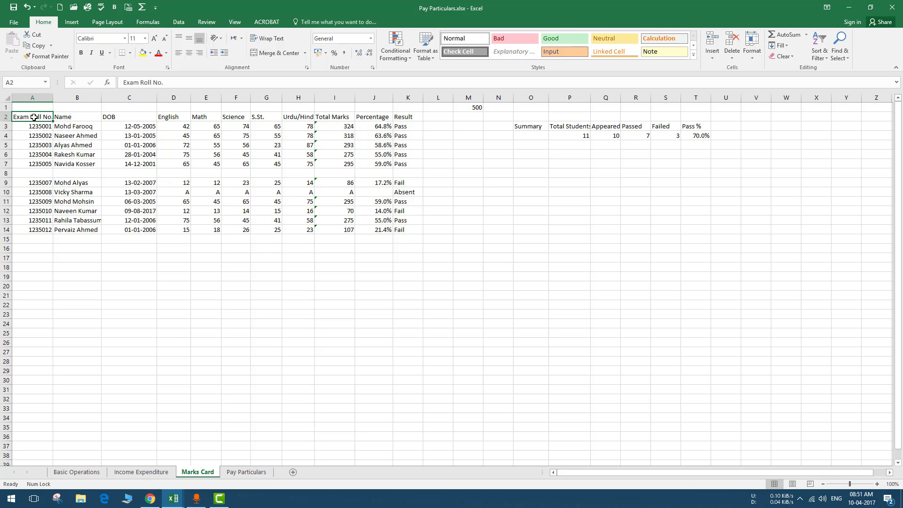
{"action": "left_click_drag", "start_coordinate": [32, 117], "coordinate": [126, 164]}
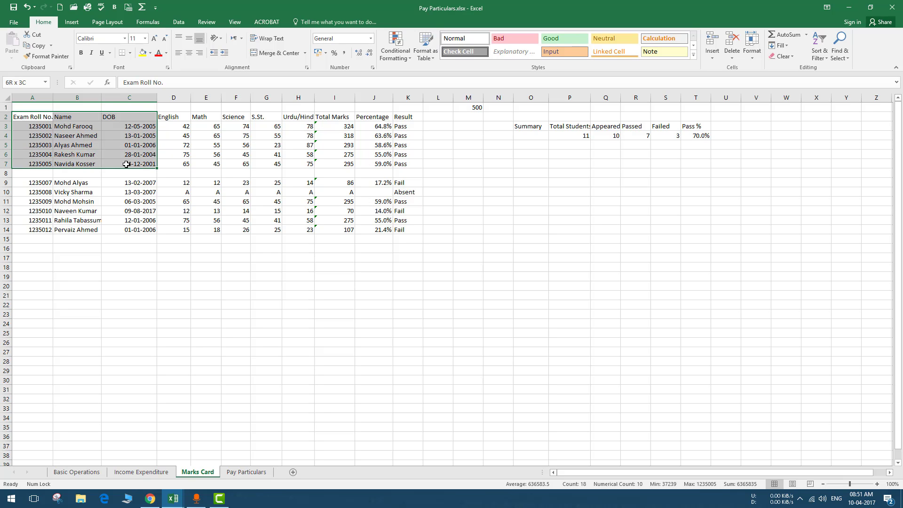
{"action": "left_click_drag", "start_coordinate": [126, 164], "coordinate": [126, 164]}
- Select the first five students' subject marks in D3:H7, then clear the selection
{"action": "left_click", "coordinate": [186, 137]}
{"action": "left_click", "coordinate": [182, 127]}
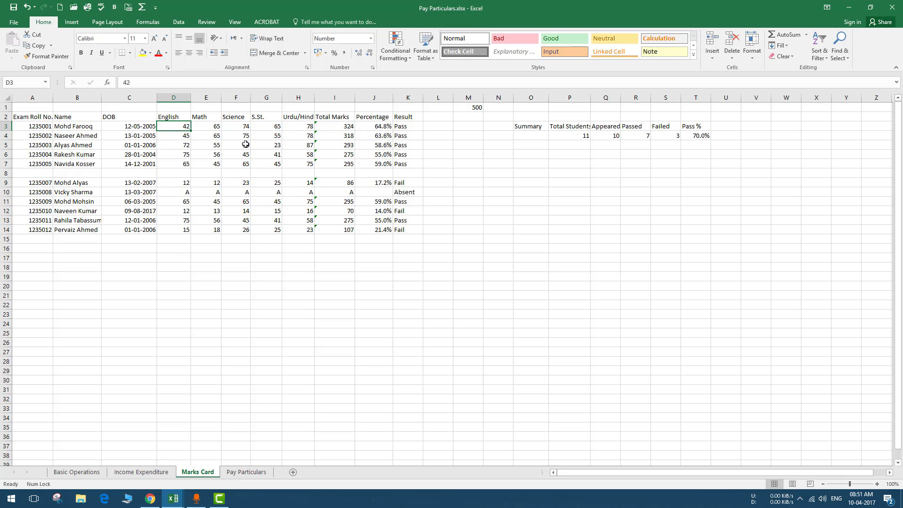
{"action": "left_click_drag", "start_coordinate": [183, 127], "coordinate": [300, 164]}
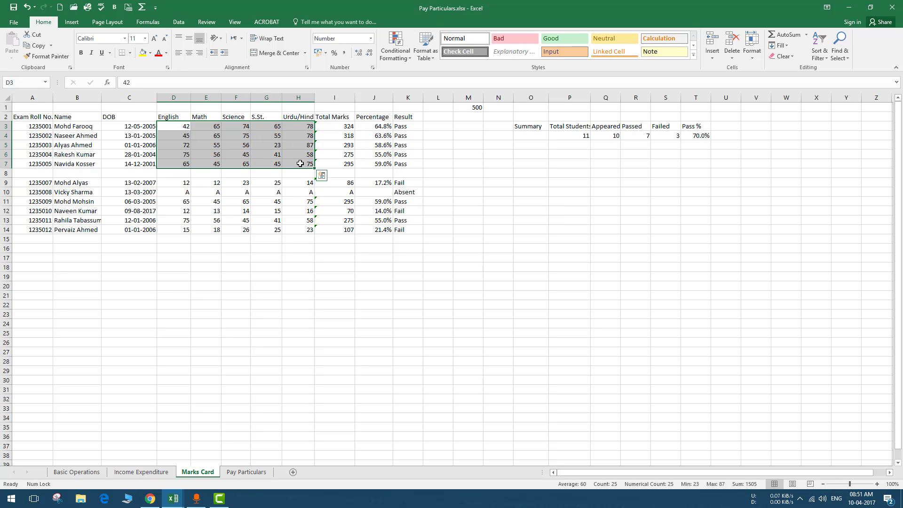
{"action": "left_click", "coordinate": [112, 148]}
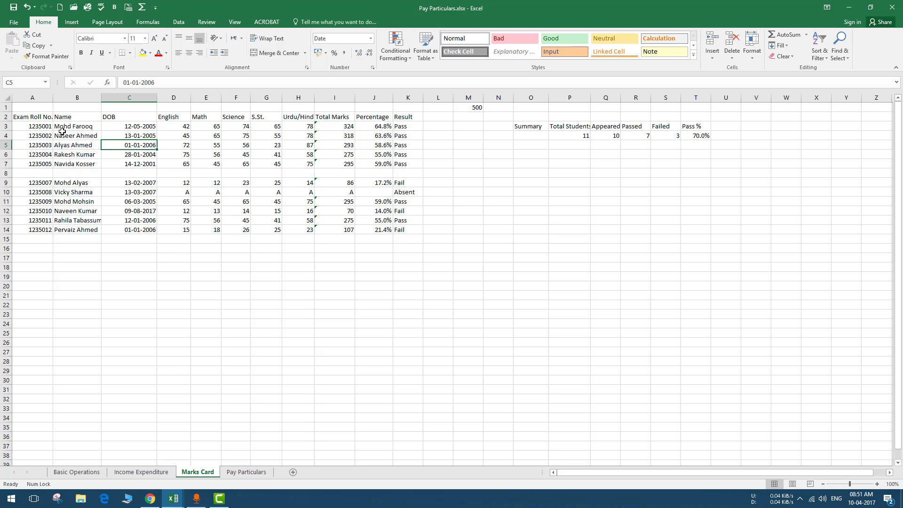
- Select the whole English column D, then select the whole of row 3 and deselect it
{"action": "left_click", "coordinate": [179, 97]}
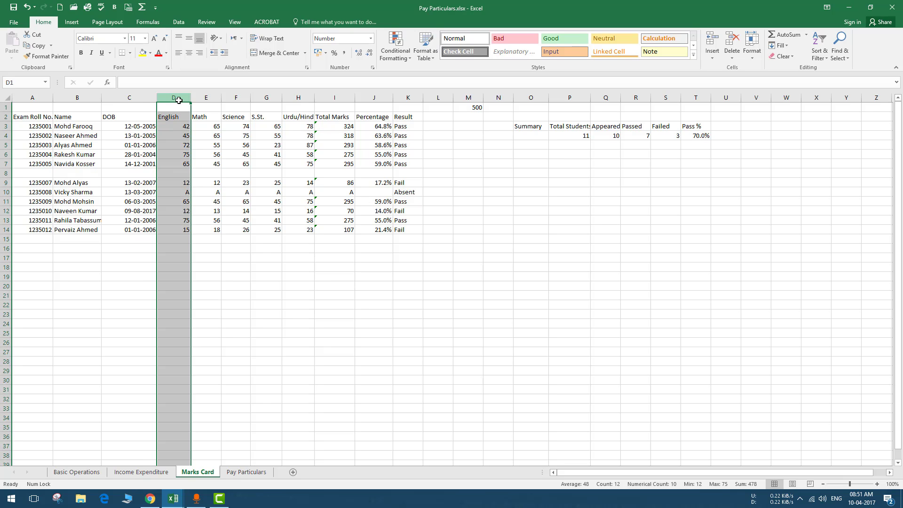
{"action": "left_click", "coordinate": [214, 141]}
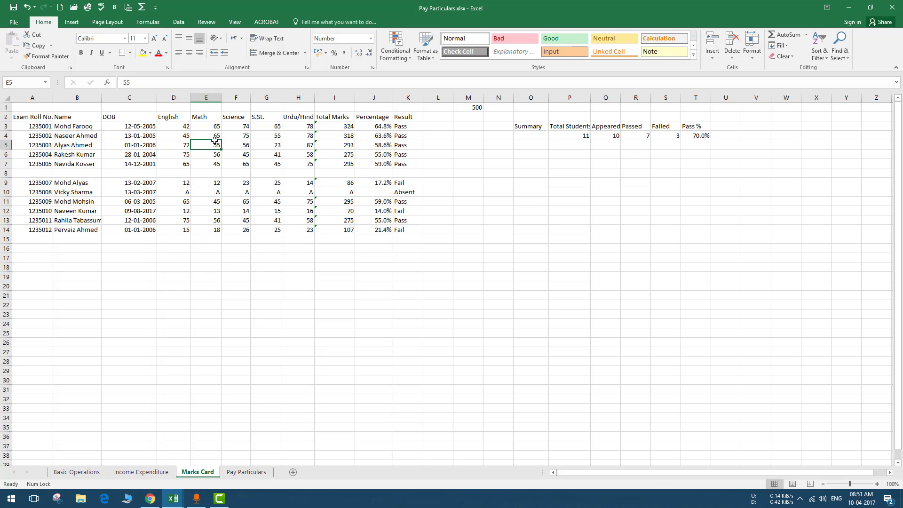
{"action": "left_click", "coordinate": [5, 126]}
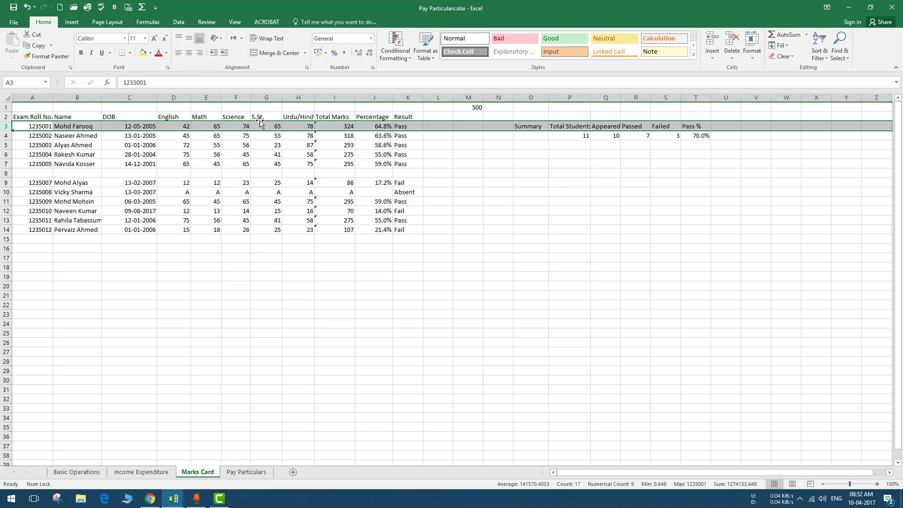
{"action": "left_click", "coordinate": [192, 144]}
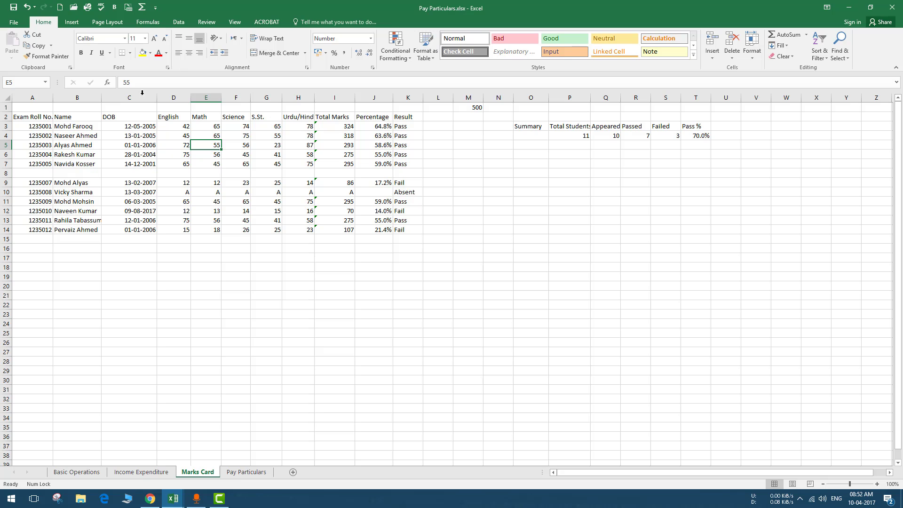
- Select every cell of the Marks Card sheet, then return to a single cell in the Name column
{"action": "left_click", "coordinate": [7, 97]}
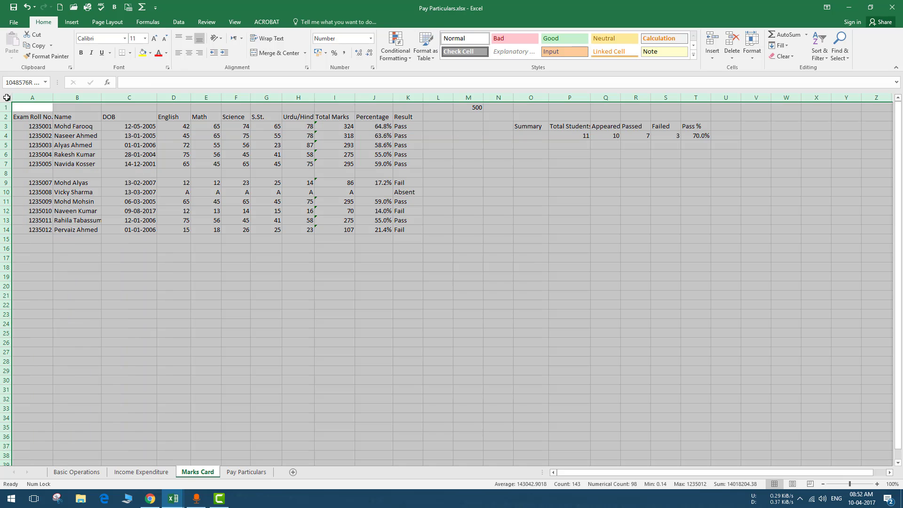
{"action": "left_click", "coordinate": [84, 146]}
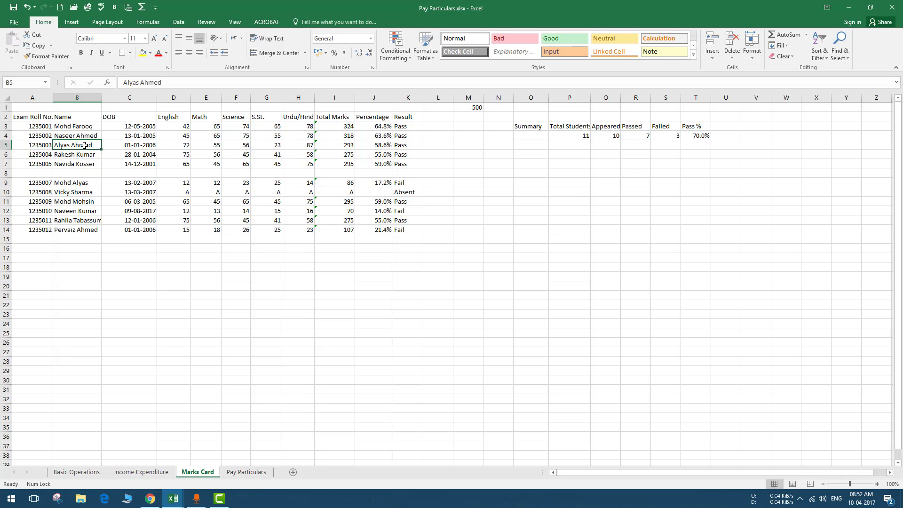
{"action": "left_click", "coordinate": [72, 136]}
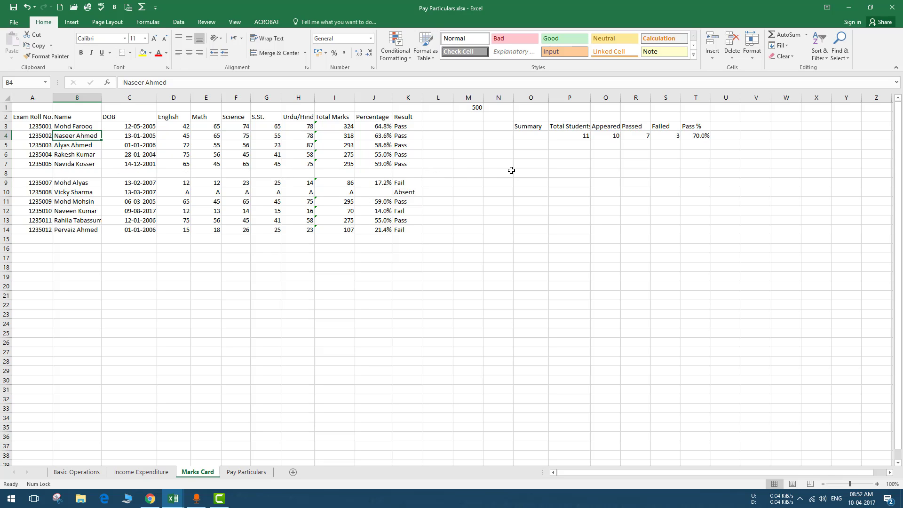
- Select each contiguous data block in turn: A2:K7, A9:K14 and the summary block O3:T4
{"action": "left_click", "coordinate": [66, 147]}
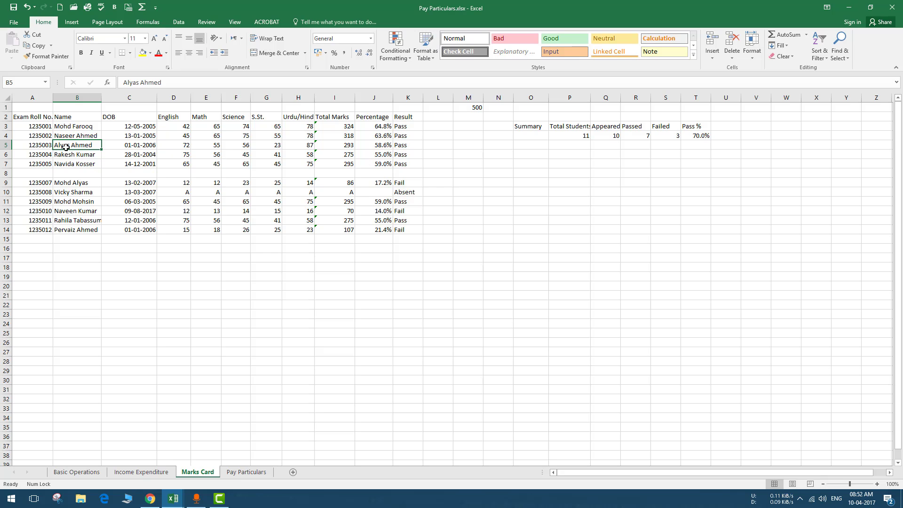
{"action": "key", "text": "ctrl+a"}
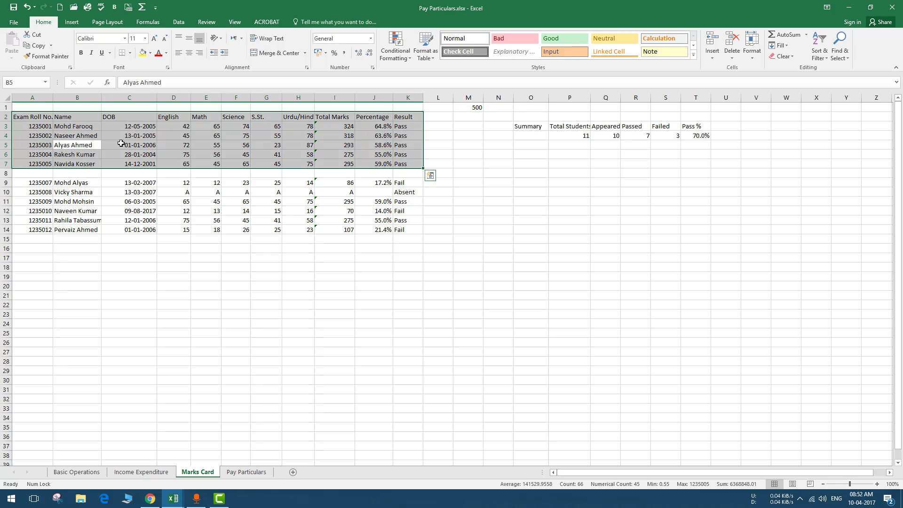
{"action": "left_click", "coordinate": [101, 203]}
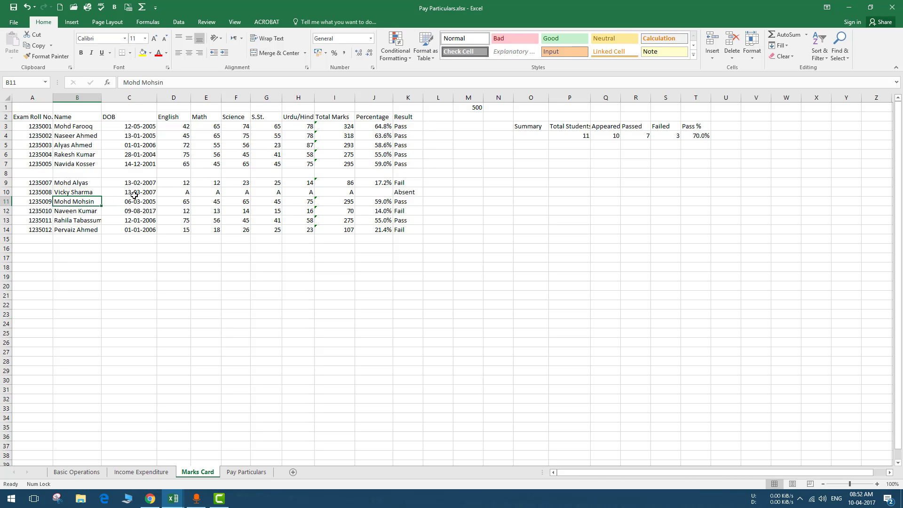
{"action": "key", "text": "ctrl+a"}
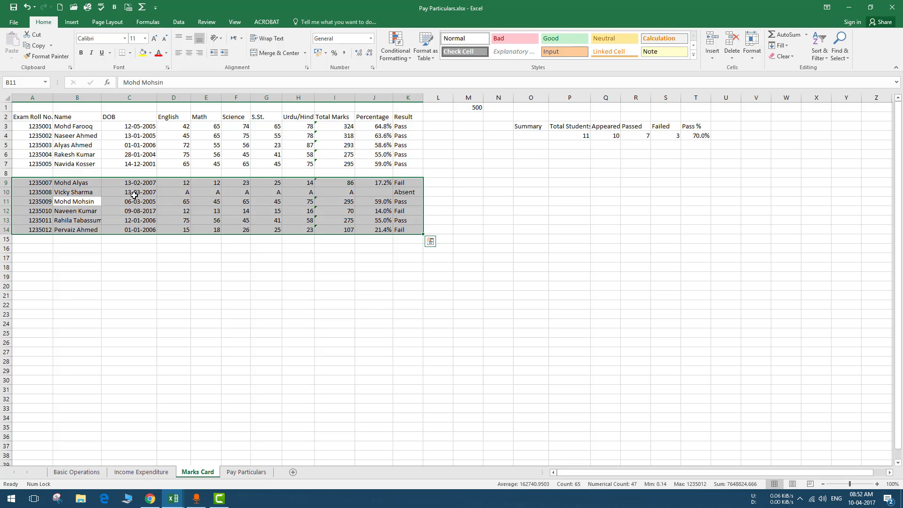
{"action": "left_click", "coordinate": [607, 127]}
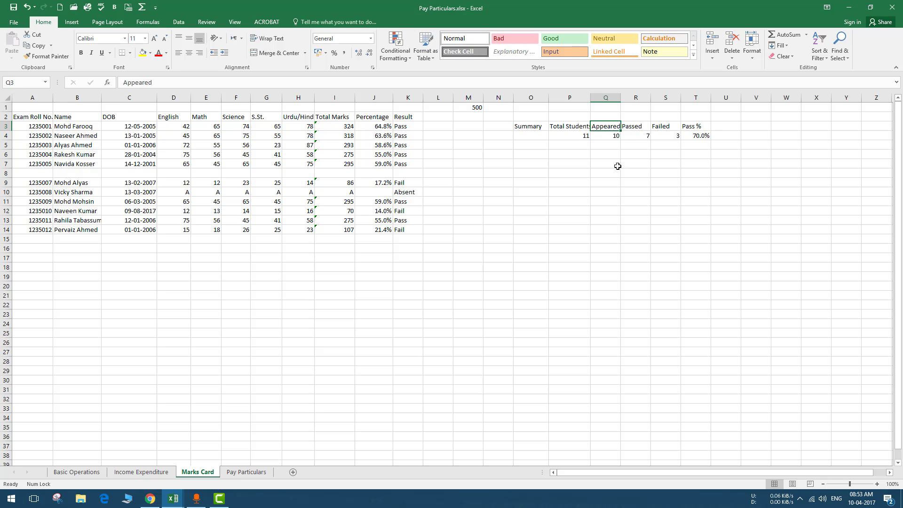
{"action": "key", "text": "ctrl+a"}
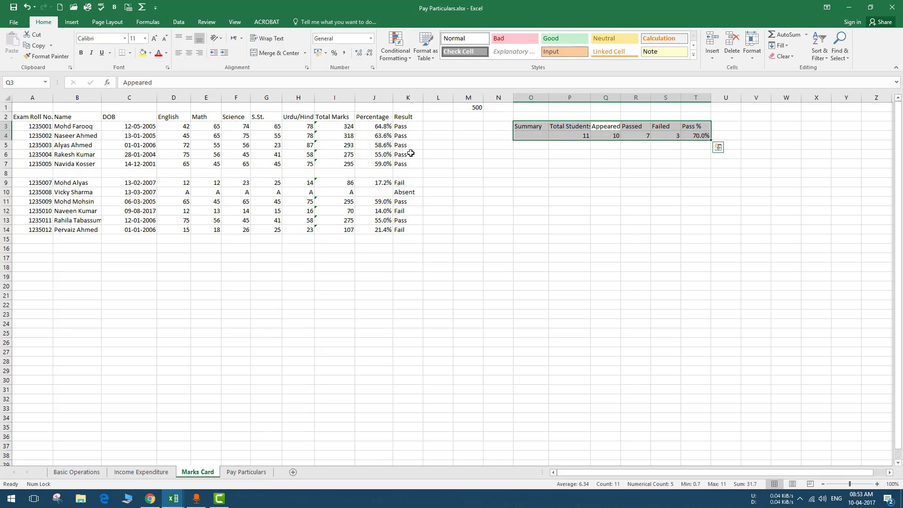
- Select the data block around E4, extend the selection to the entire sheet, and clear it
{"action": "left_click", "coordinate": [197, 135]}
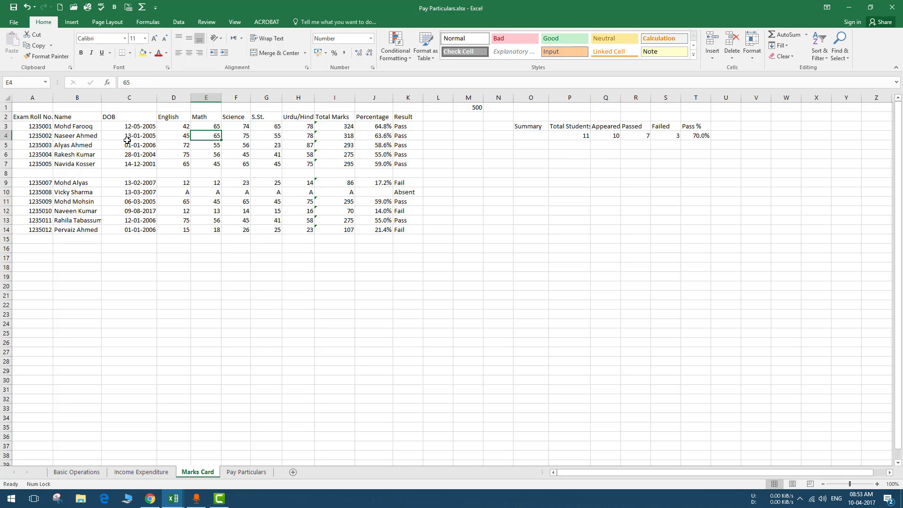
{"action": "key", "text": "ctrl+a"}
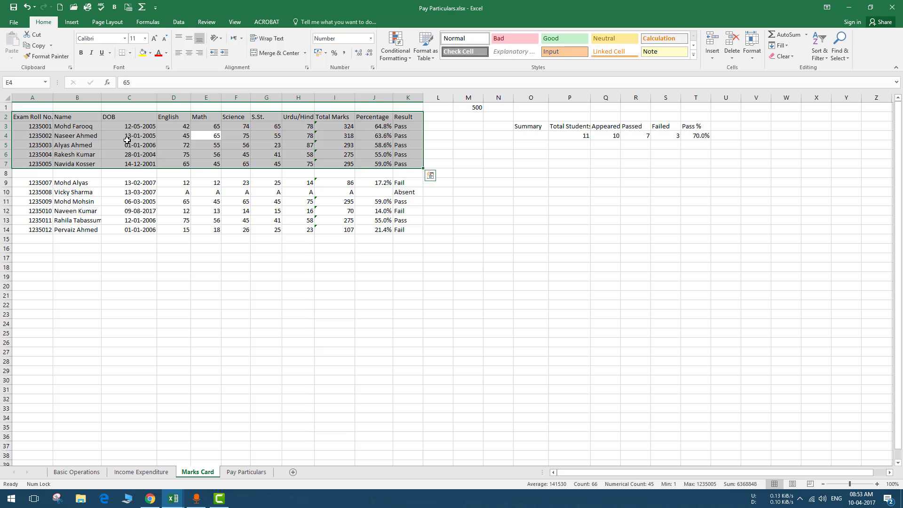
{"action": "key", "text": "ctrl+a"}
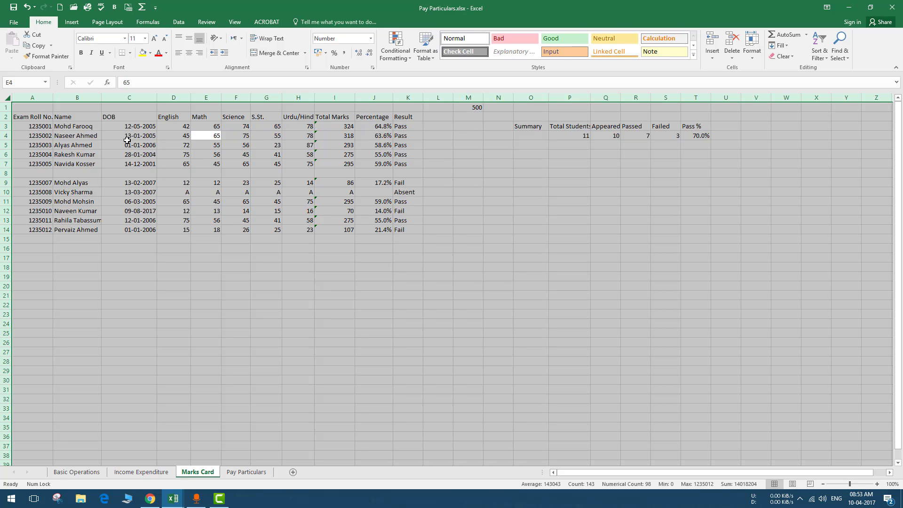
{"action": "left_click", "coordinate": [127, 140]}
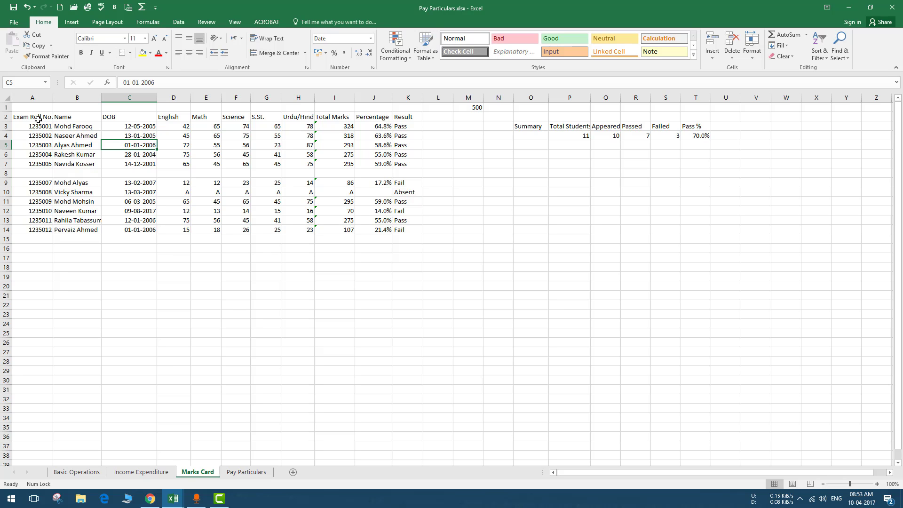
- Select A2:C6, then select the non-adjacent ranges A3:A6 and H5:I7 together and clear the selection
{"action": "left_click_drag", "start_coordinate": [38, 119], "coordinate": [127, 150]}
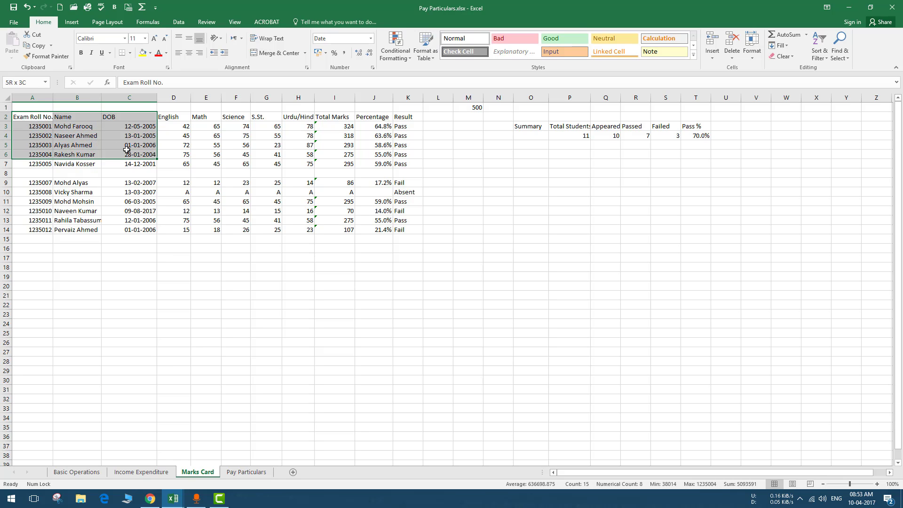
{"action": "left_click", "coordinate": [123, 144]}
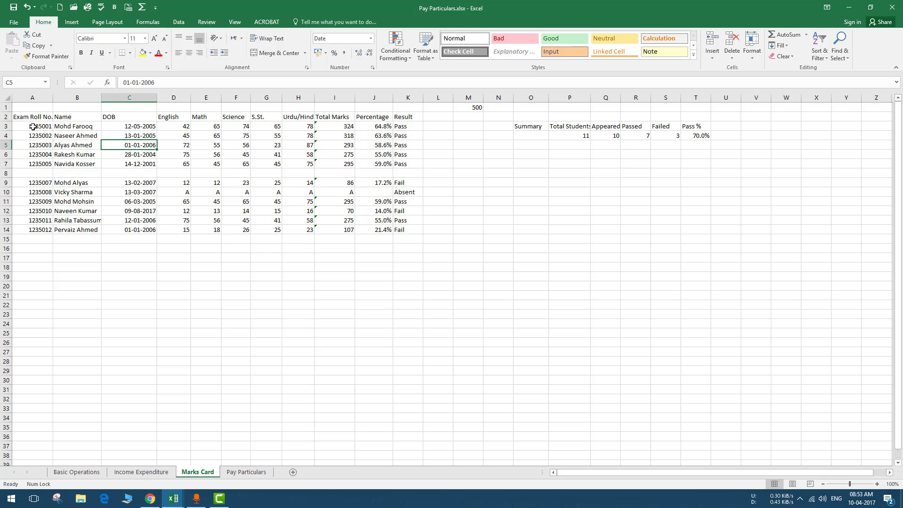
{"action": "left_click_drag", "start_coordinate": [34, 127], "coordinate": [39, 151]}
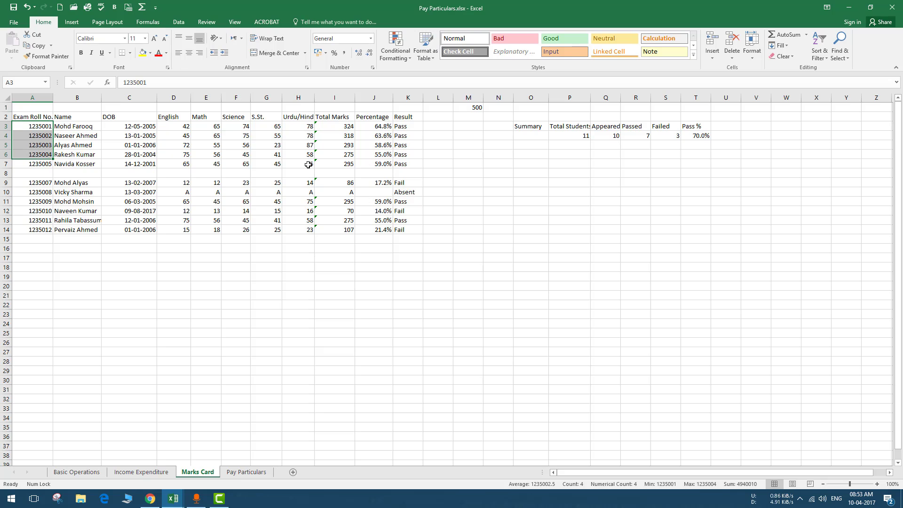
{"action": "left_click_drag", "start_coordinate": [296, 145], "coordinate": [335, 164]}
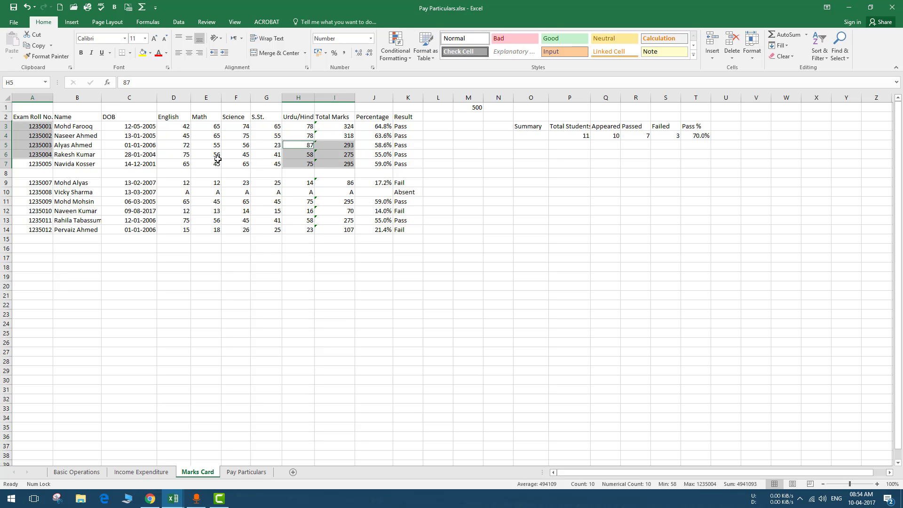
{"action": "left_click", "coordinate": [181, 147]}
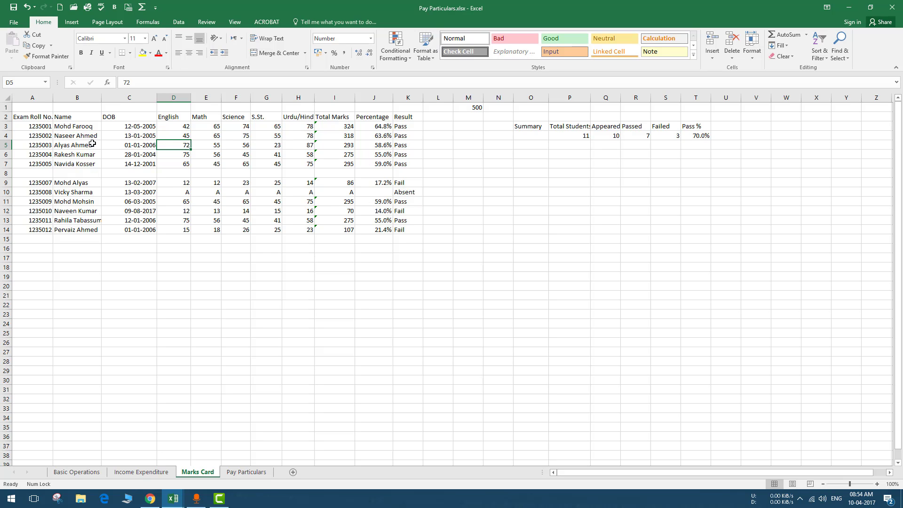
- Make A3, the first student's exam roll number cell, the active cell
{"action": "left_click", "coordinate": [40, 126]}
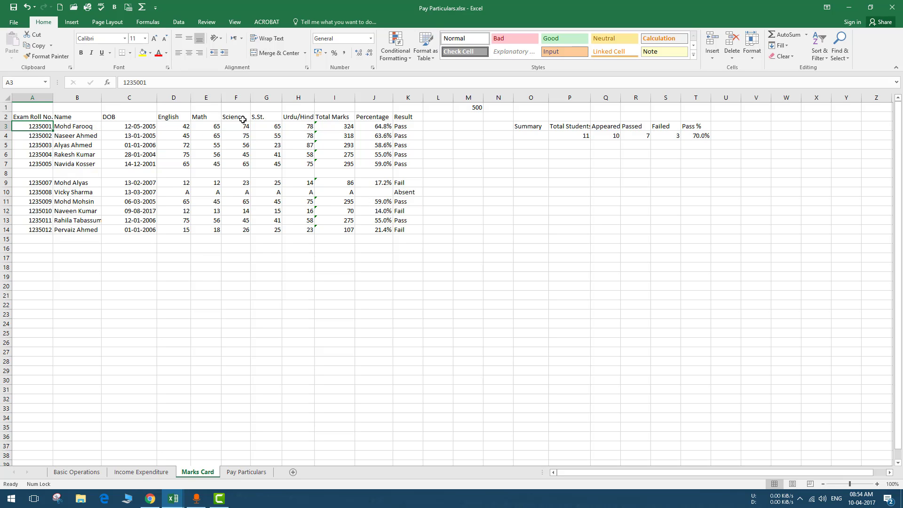
{"action": "left_click", "coordinate": [186, 128]}
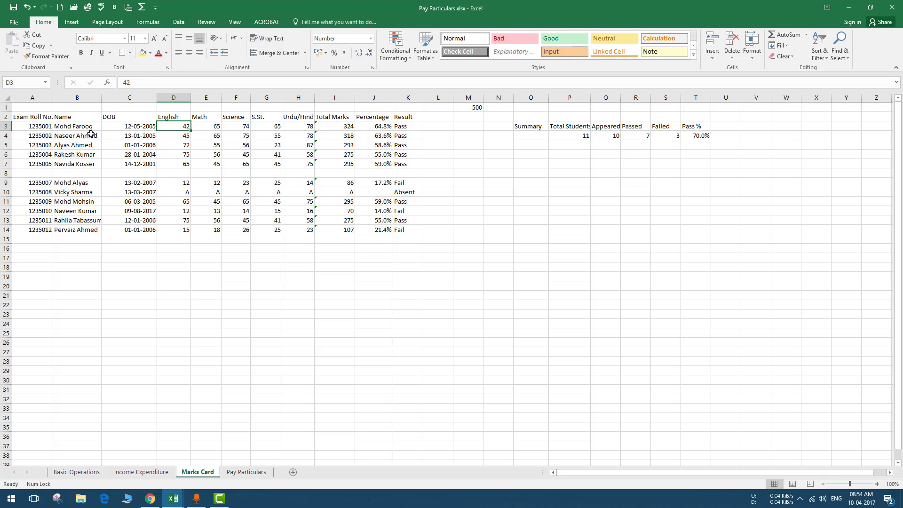
{"action": "left_click", "coordinate": [47, 126]}
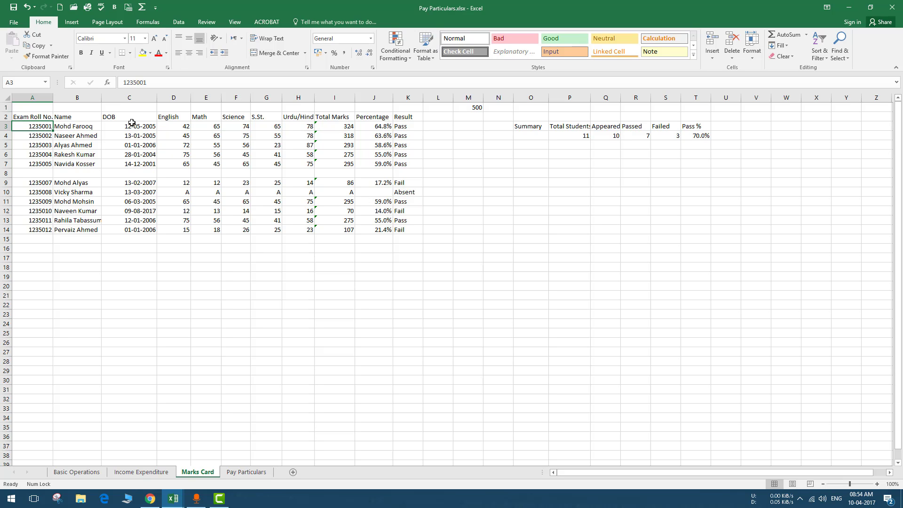
- Extend the selection from A3 across the first student's row to D3, and clear it
{"action": "key", "text": "shift+Right"}
{"action": "key", "text": "shift+Right"}
{"action": "key", "text": "shift+Right"}
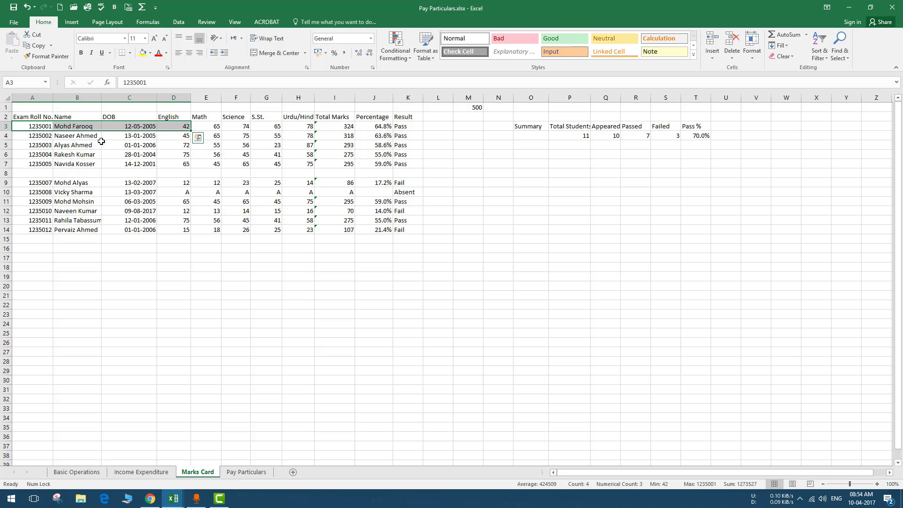
{"action": "left_click", "coordinate": [76, 137]}
- Select the exam roll numbers by extending the selection from A3 down to A14, and clear it
{"action": "left_click", "coordinate": [45, 126]}
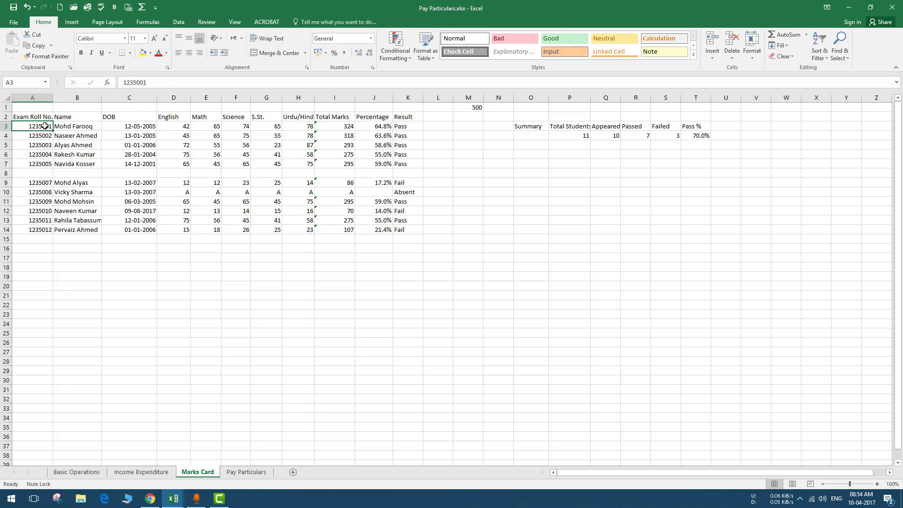
{"action": "key", "text": "shift+Down"}
{"action": "key", "text": "shift+Down"}
{"action": "key", "text": "shift+Down"}
{"action": "key", "text": "shift+Down"}
{"action": "key", "text": "shift+Down"}
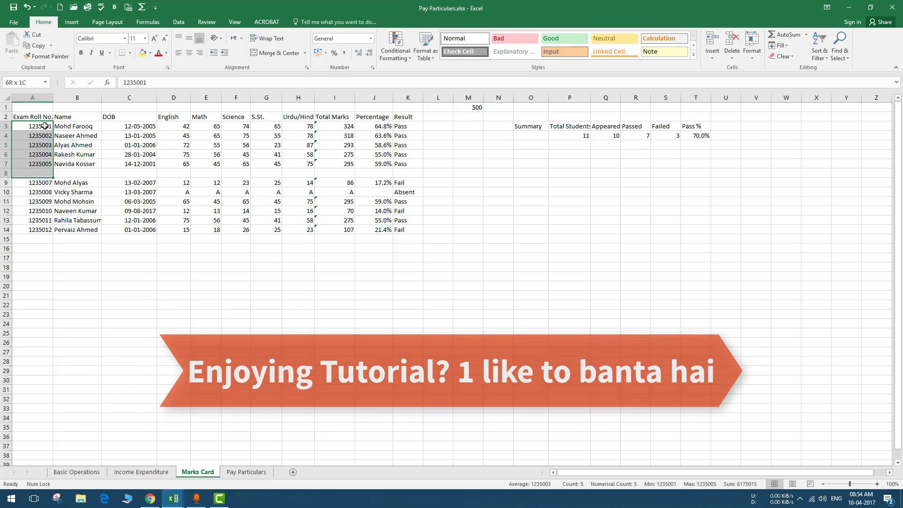
{"action": "key", "text": "shift+Down"}
{"action": "key", "text": "shift+Down"}
{"action": "key", "text": "shift+Down"}
{"action": "key", "text": "shift+Down"}
{"action": "key", "text": "shift+Down"}
{"action": "key", "text": "shift+Down"}
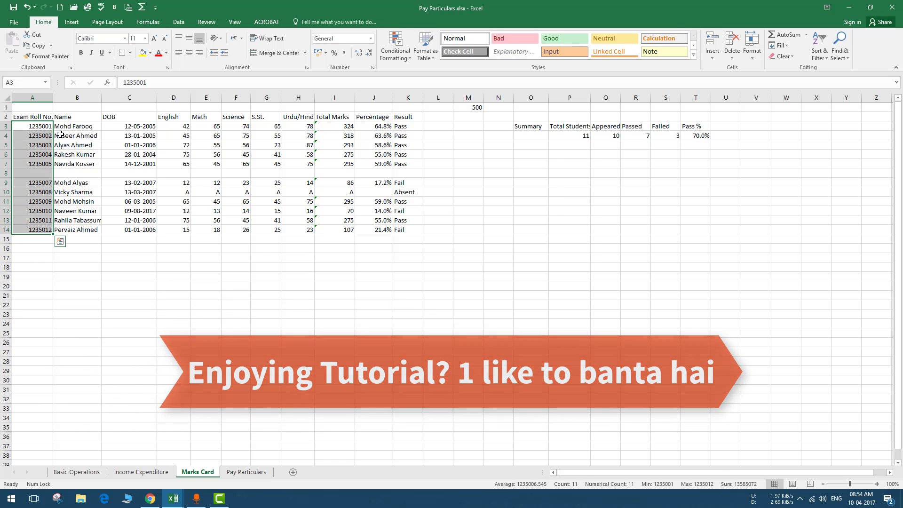
{"action": "left_click", "coordinate": [60, 130]}
- Select A3:B3 and extend the selection across the row to the Total Marks cell I3
{"action": "left_click", "coordinate": [46, 128]}
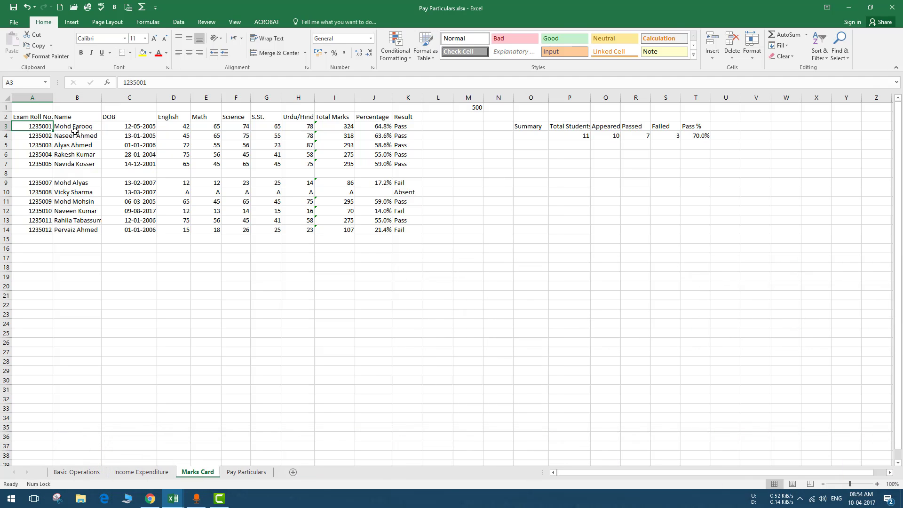
{"action": "left_click", "coordinate": [75, 131], "text": "shift"}
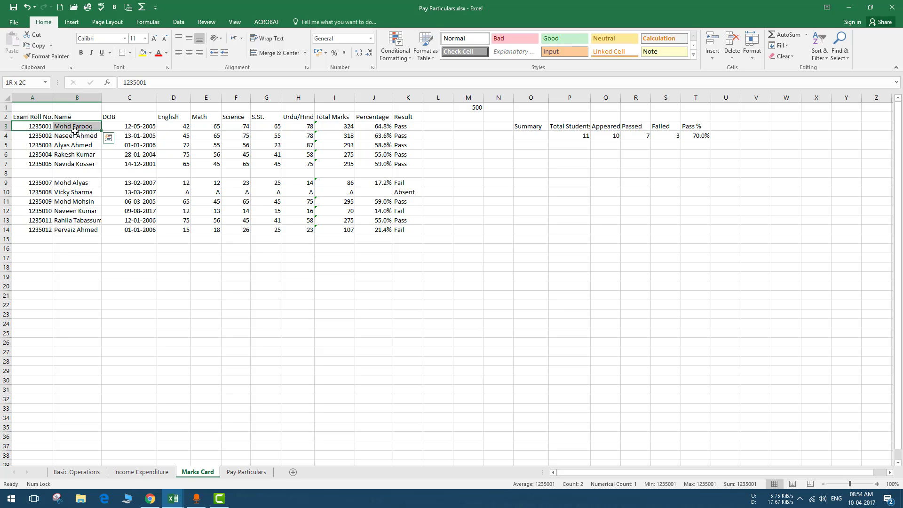
{"action": "key", "text": "shift+Right"}
{"action": "key", "text": "shift+Right"}
{"action": "key", "text": "shift+Right"}
{"action": "key", "text": "shift+Right"}
{"action": "key", "text": "shift+Right"}
{"action": "key", "text": "shift+Right"}
{"action": "key", "text": "shift+Right"}
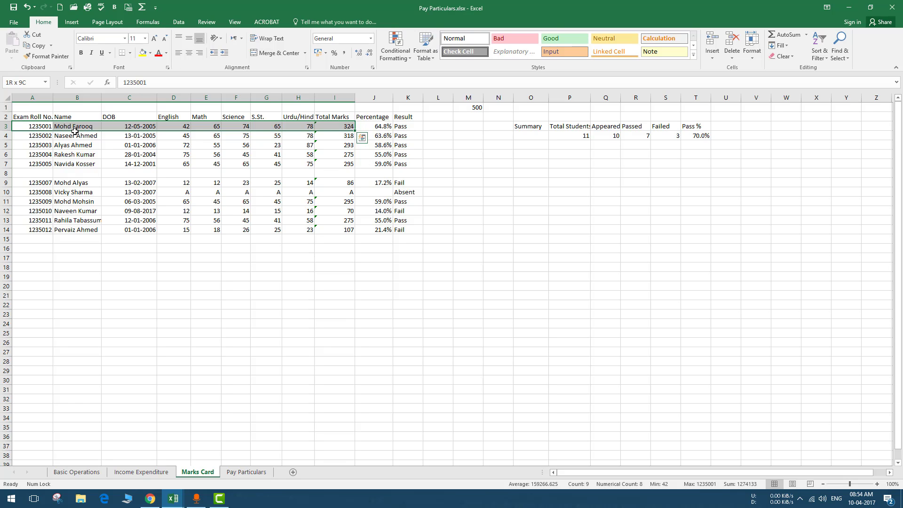
- Extend the selected row range down to row 7 so it covers A3:I7, and clear it
{"action": "key", "text": "shift+Down"}
{"action": "key", "text": "shift+Down"}
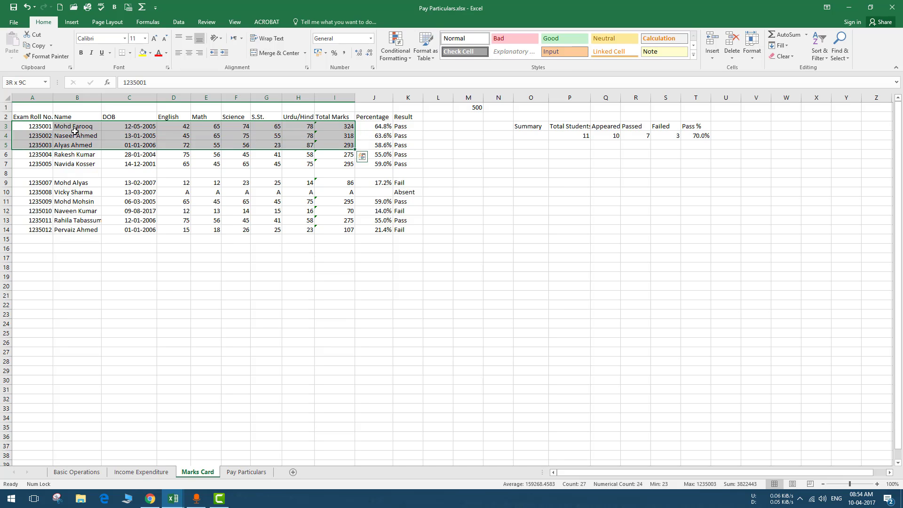
{"action": "key", "text": "shift+Down"}
{"action": "key", "text": "shift+Down"}
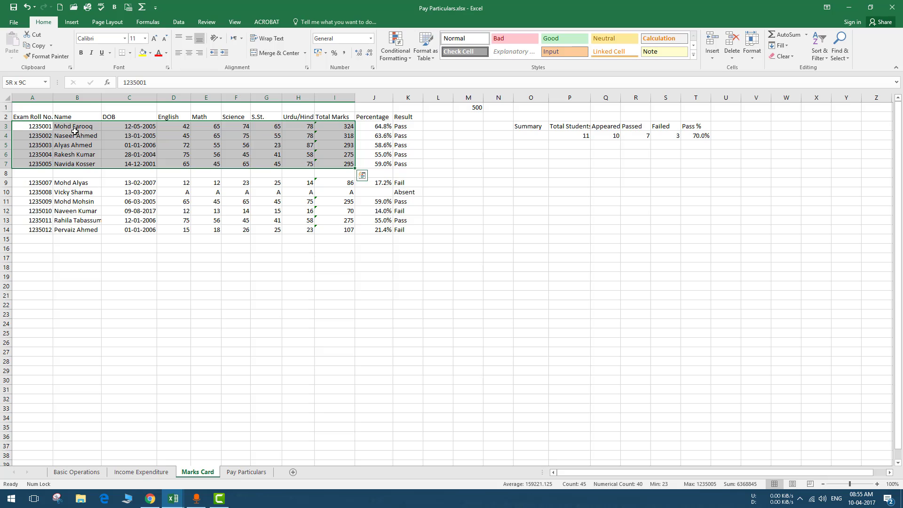
{"action": "left_click", "coordinate": [127, 141]}
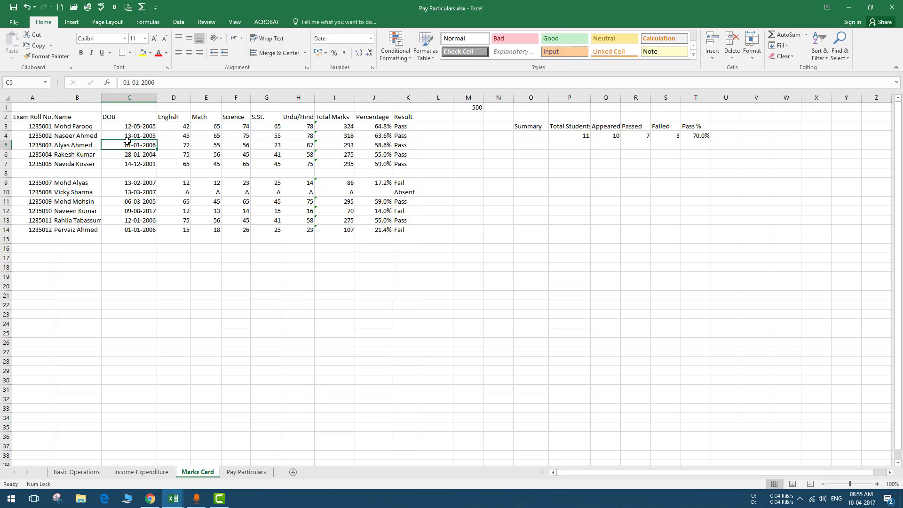
- Select the entire English column D from D6, and the entire Math column E from E5
{"action": "left_click", "coordinate": [71, 138]}
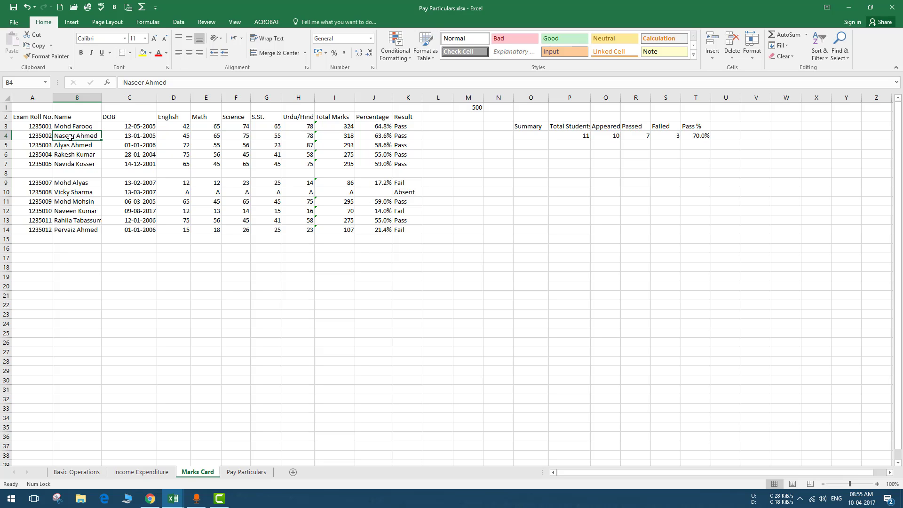
{"action": "left_click", "coordinate": [177, 147]}
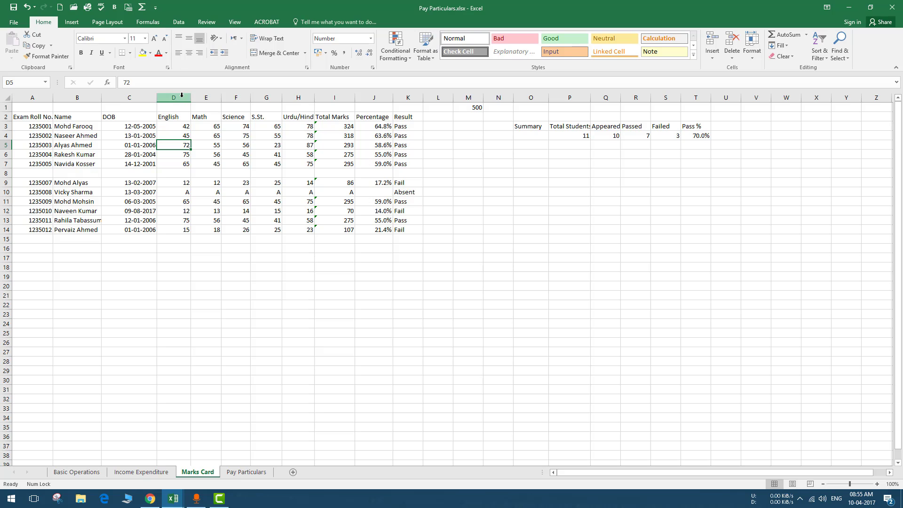
{"action": "left_click", "coordinate": [175, 152]}
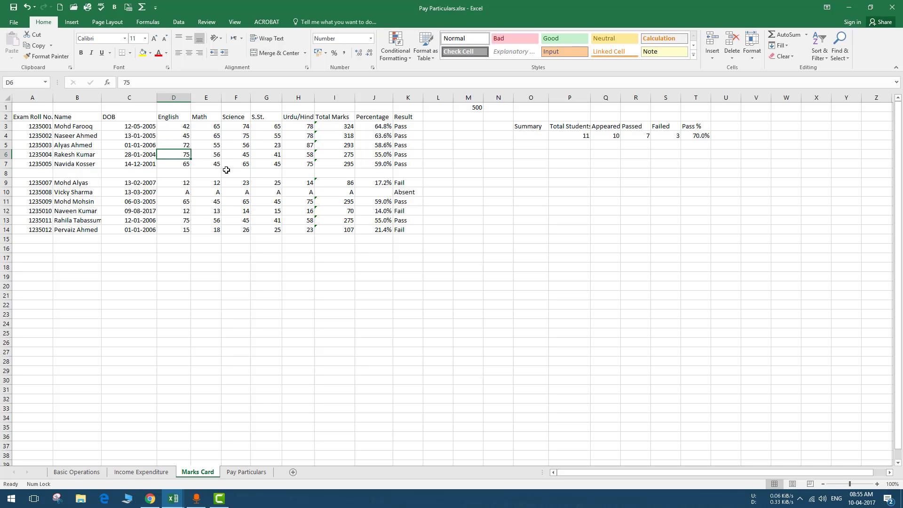
{"action": "key", "text": "ctrl+space"}
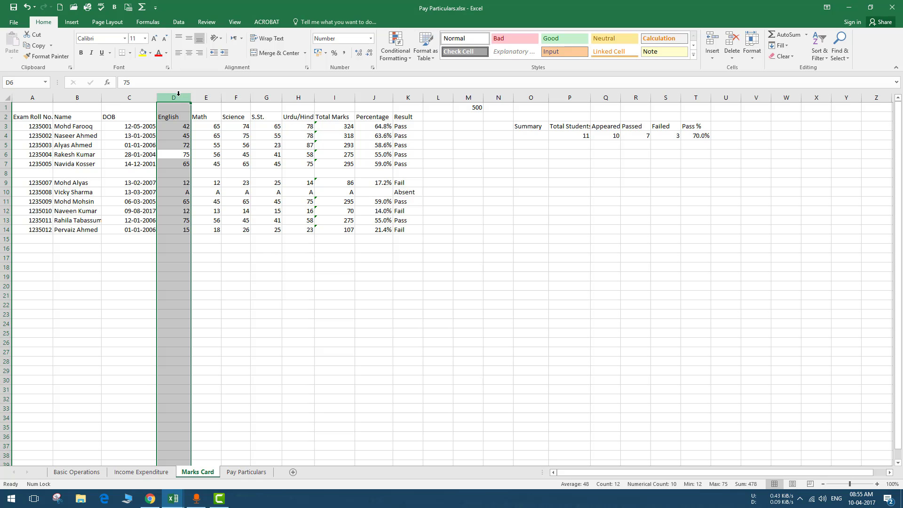
{"action": "left_click", "coordinate": [215, 144]}
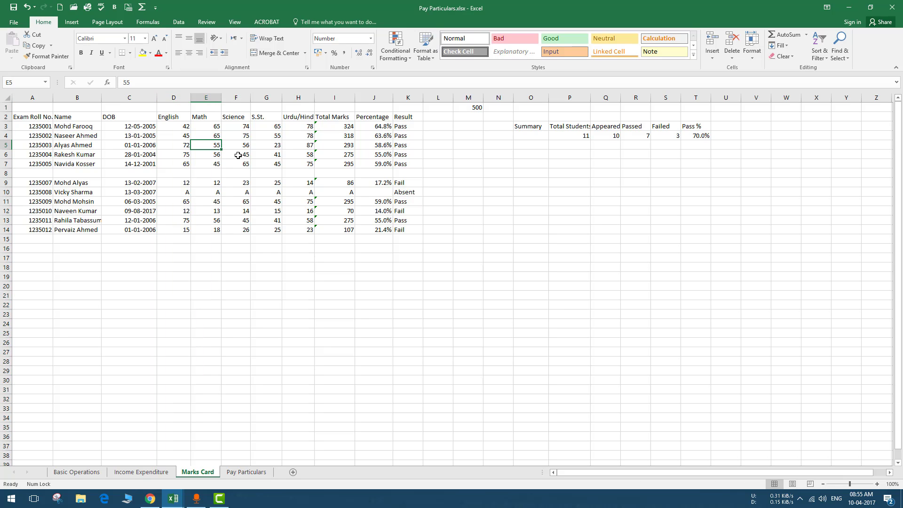
{"action": "key", "text": "ctrl+space"}
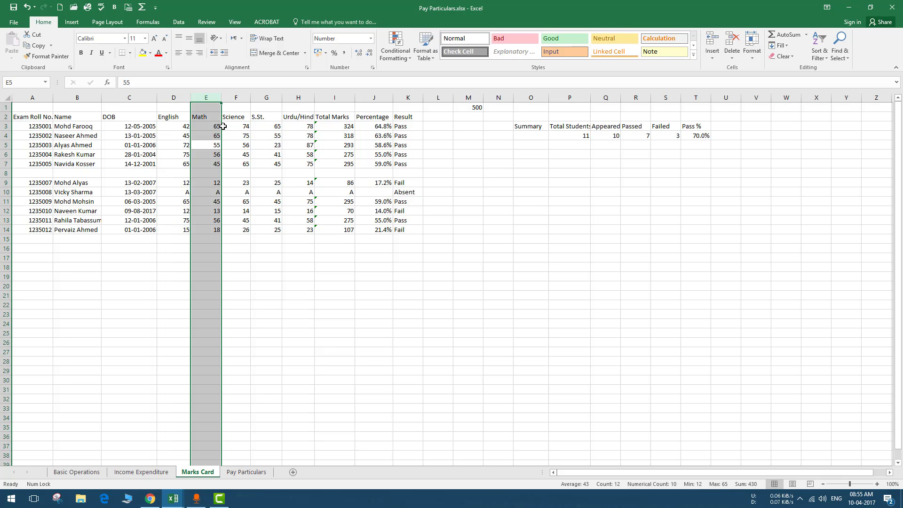
- Select the entire row 4 from B4, and the entire row 9 from H9
{"action": "left_click", "coordinate": [61, 135]}
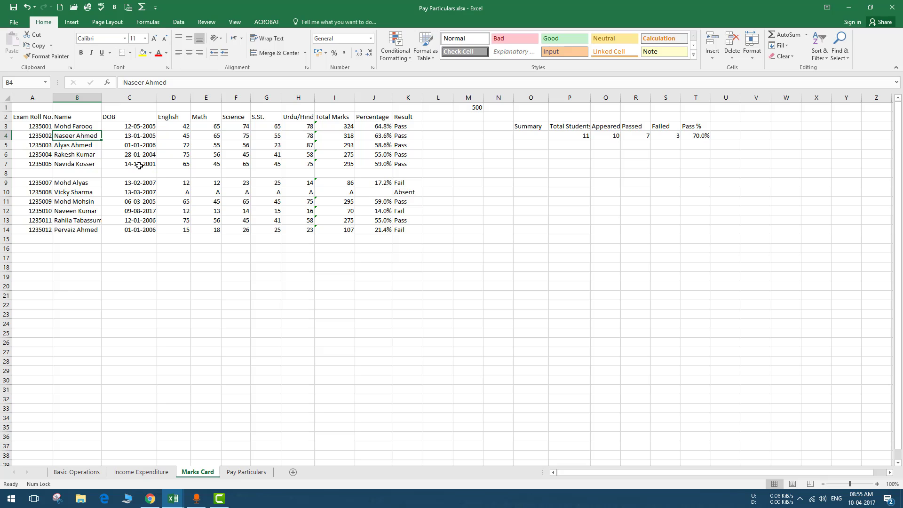
{"action": "key", "text": "shift+space"}
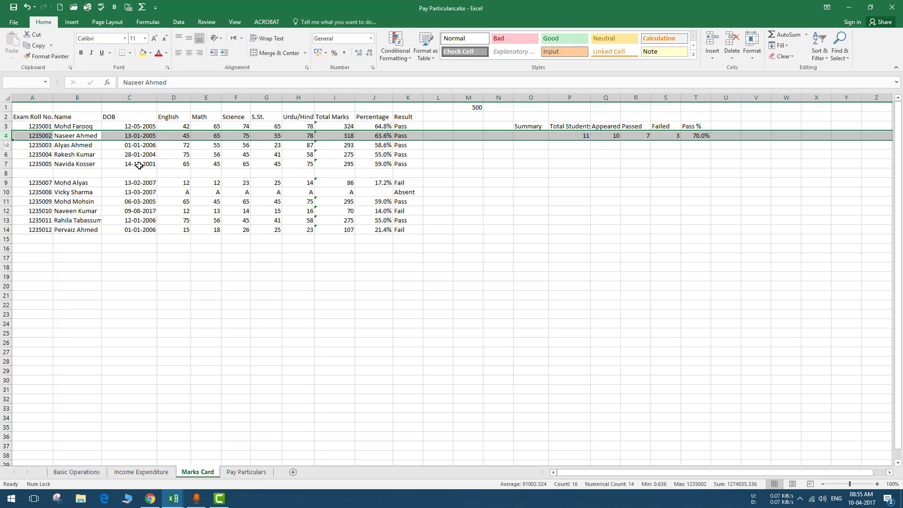
{"action": "left_click", "coordinate": [309, 184]}
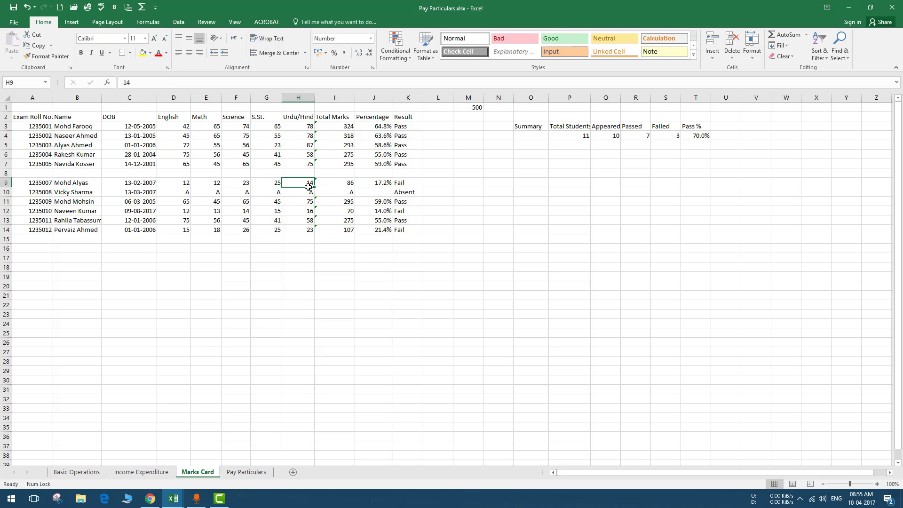
{"action": "key", "text": "shift+space"}
- Select the entire Urdu/Hindi column H from H5 and the entire row 6 from I6, and clear the selection
{"action": "left_click", "coordinate": [301, 147]}
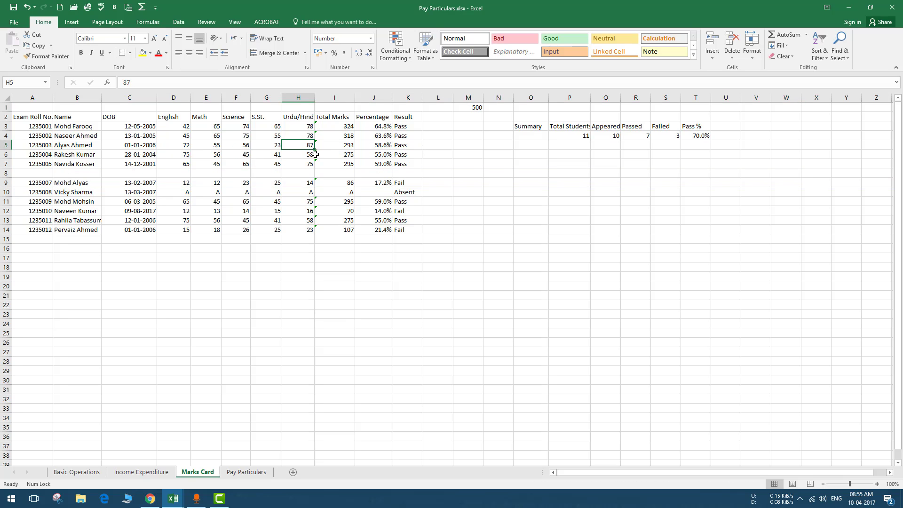
{"action": "key", "text": "ctrl+space"}
{"action": "left_click", "coordinate": [325, 157]}
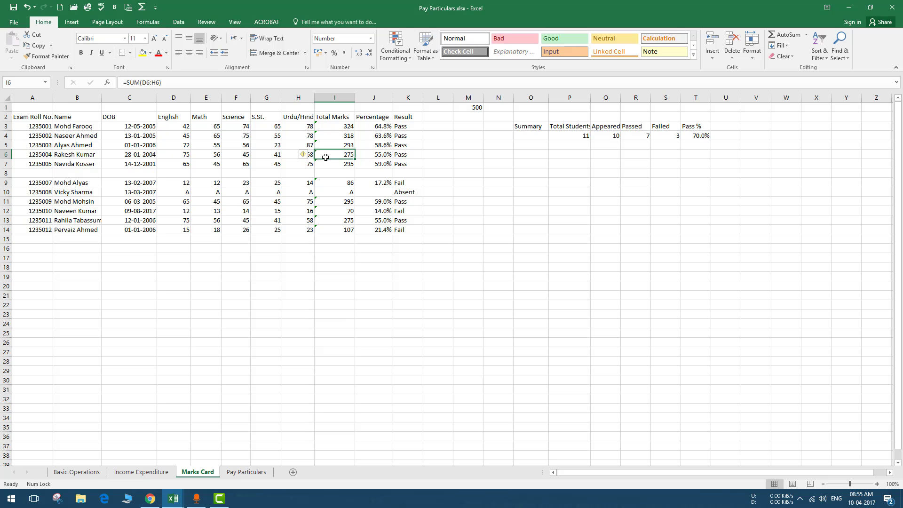
{"action": "key", "text": "shift+space"}
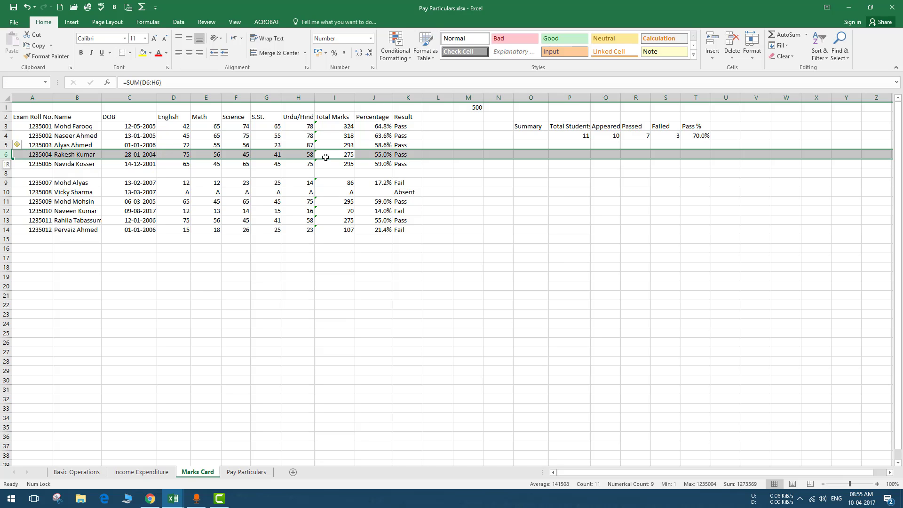
{"action": "left_click", "coordinate": [329, 184]}
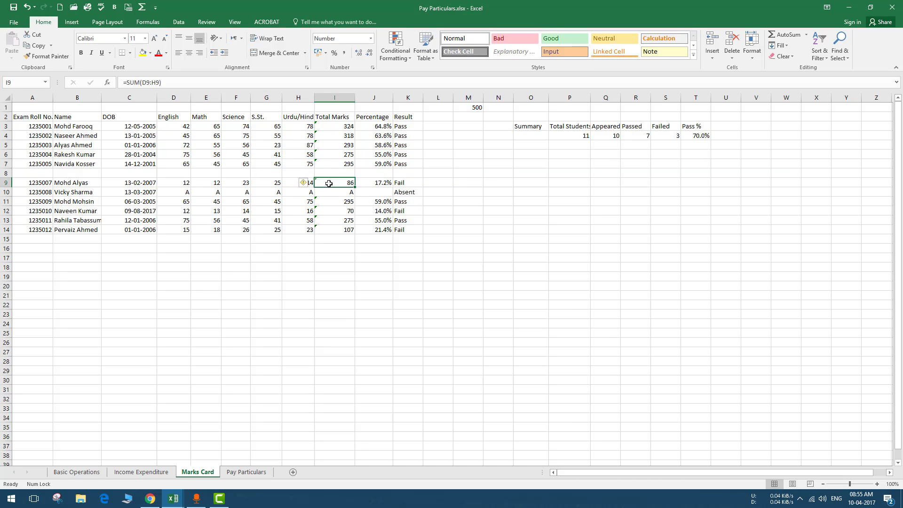
{"action": "left_click", "coordinate": [97, 163]}
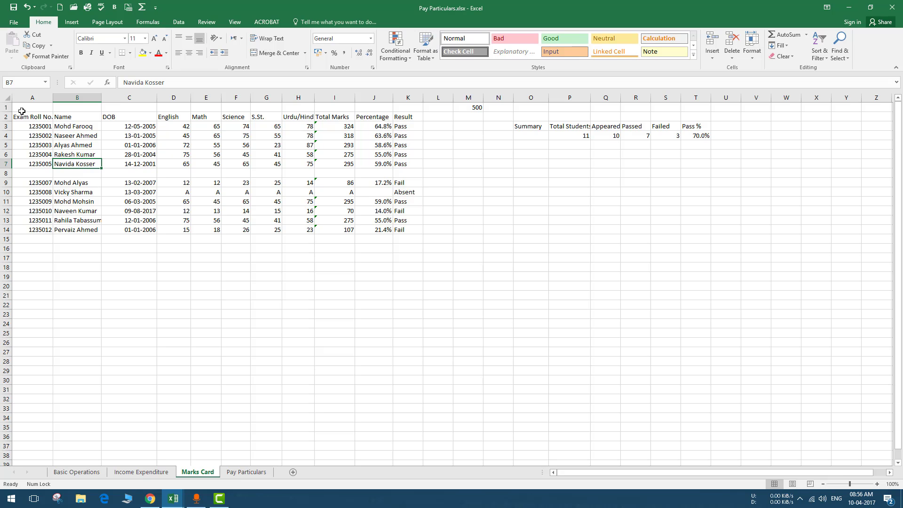
- Select the data block A2:K7 starting from A4, and again starting from B5
{"action": "left_click", "coordinate": [44, 133]}
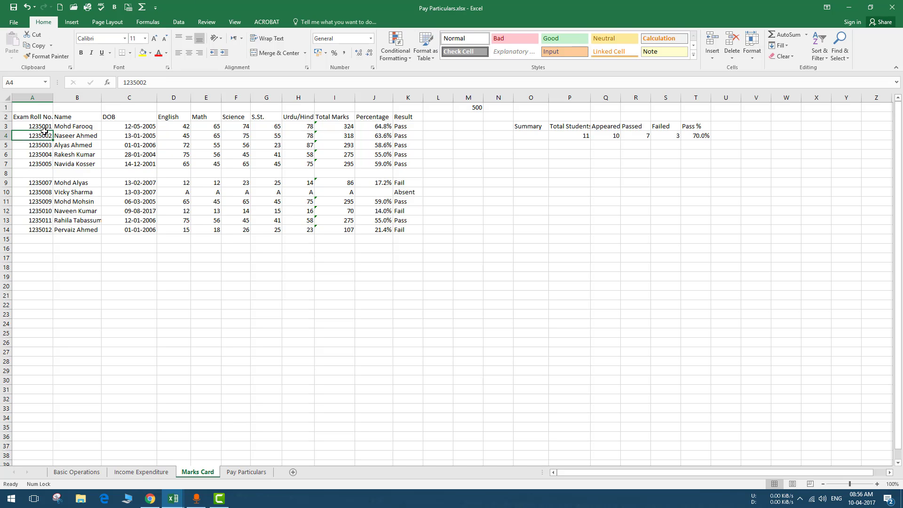
{"action": "key", "text": "ctrl+a"}
{"action": "left_click", "coordinate": [70, 145]}
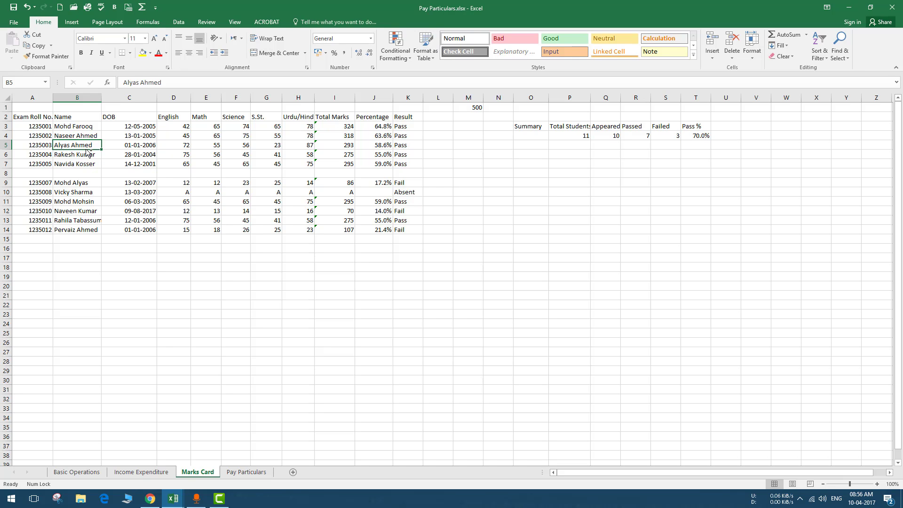
{"action": "key", "text": "ctrl+a"}
- Alternate between selecting the data blocks A9:K14 and A2:K7, finishing with A9:K14 selected from C11
{"action": "left_click", "coordinate": [133, 199]}
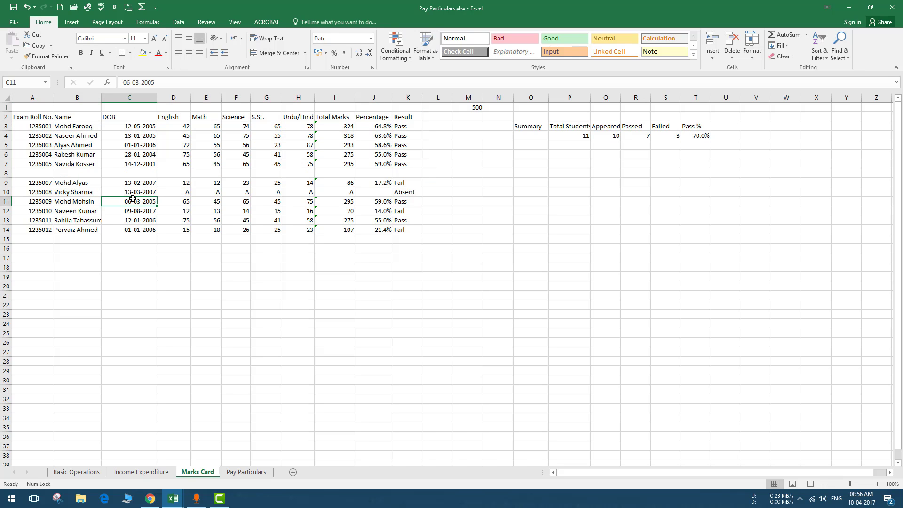
{"action": "key", "text": "ctrl+a"}
{"action": "left_click", "coordinate": [133, 148]}
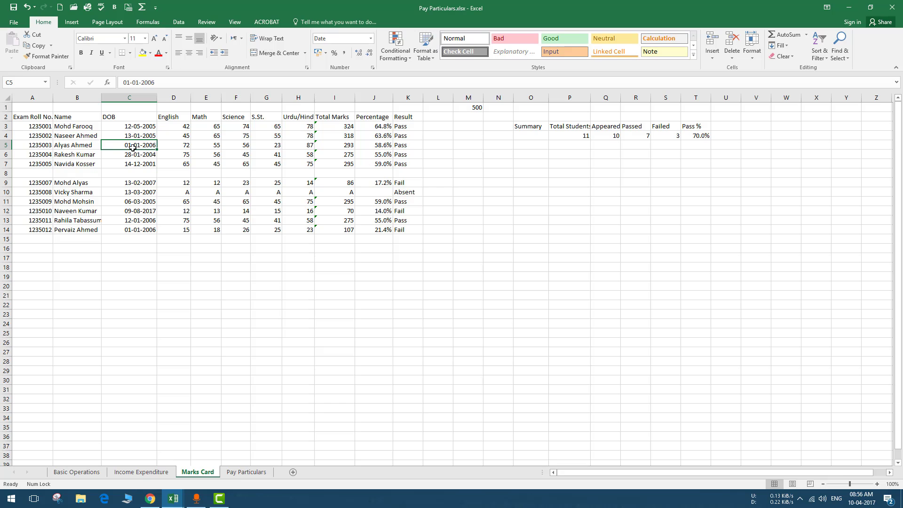
{"action": "key", "text": "ctrl+a"}
{"action": "left_click", "coordinate": [140, 200]}
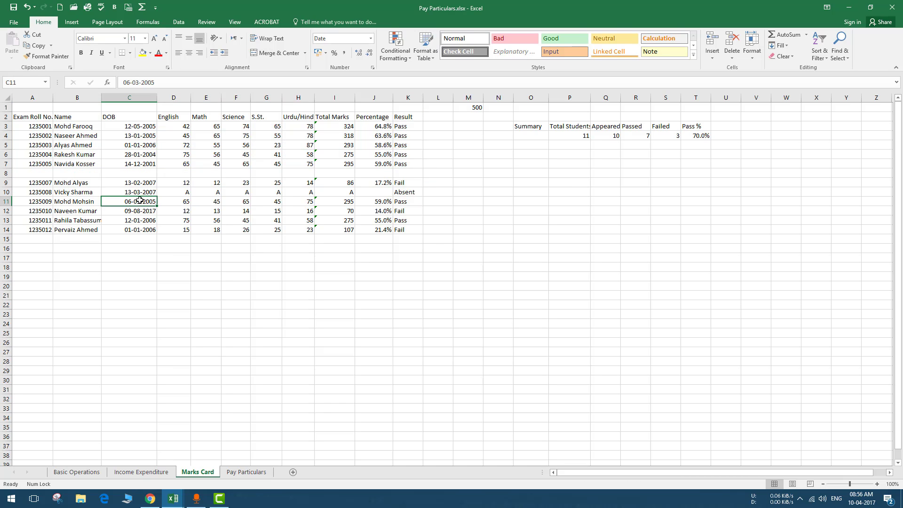
{"action": "key", "text": "ctrl+a"}
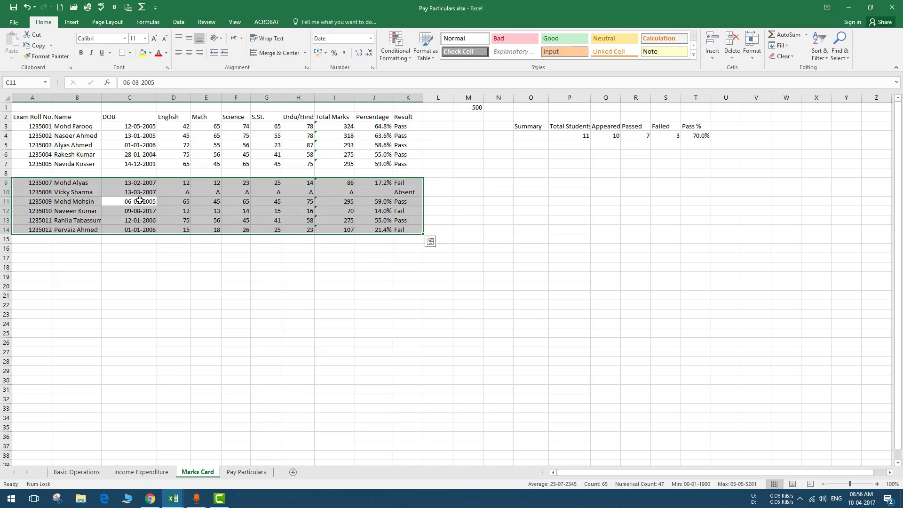
- Select the summary block O3:T4 from Q3, and clear the selection
{"action": "left_click", "coordinate": [613, 125]}
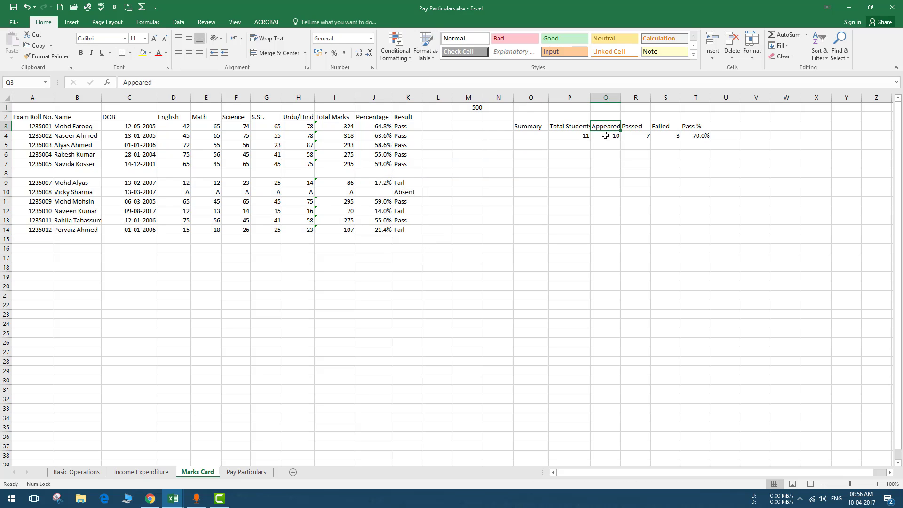
{"action": "key", "text": "ctrl+a"}
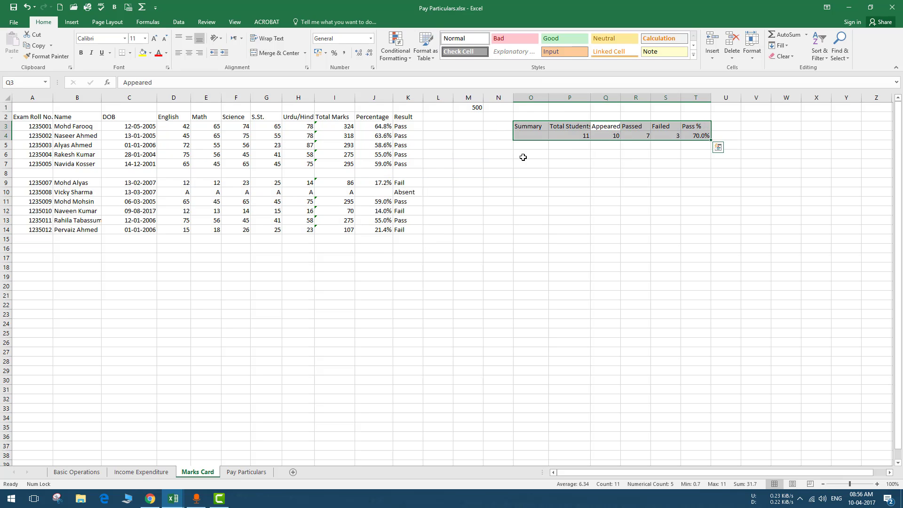
{"action": "left_click", "coordinate": [264, 183]}
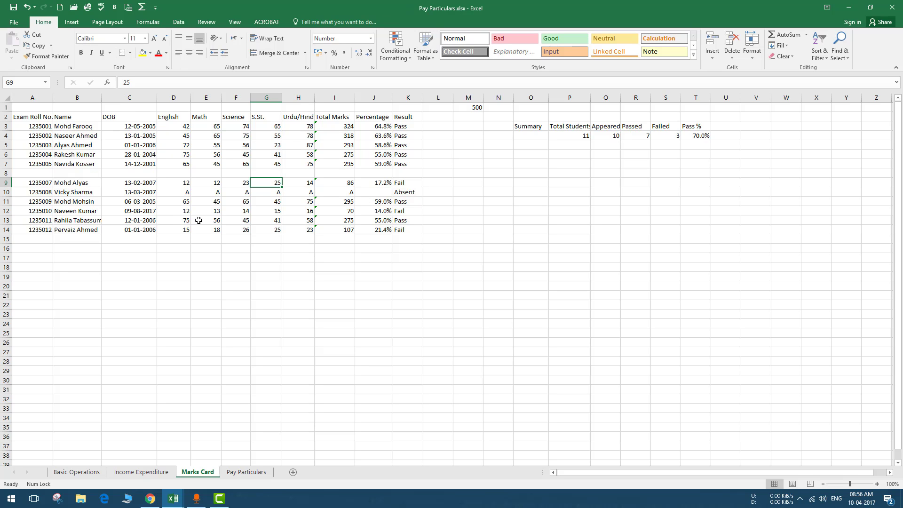
- Select everything from the Exam Roll No. header in A2 to the last used cell, T14
{"action": "left_click", "coordinate": [33, 118]}
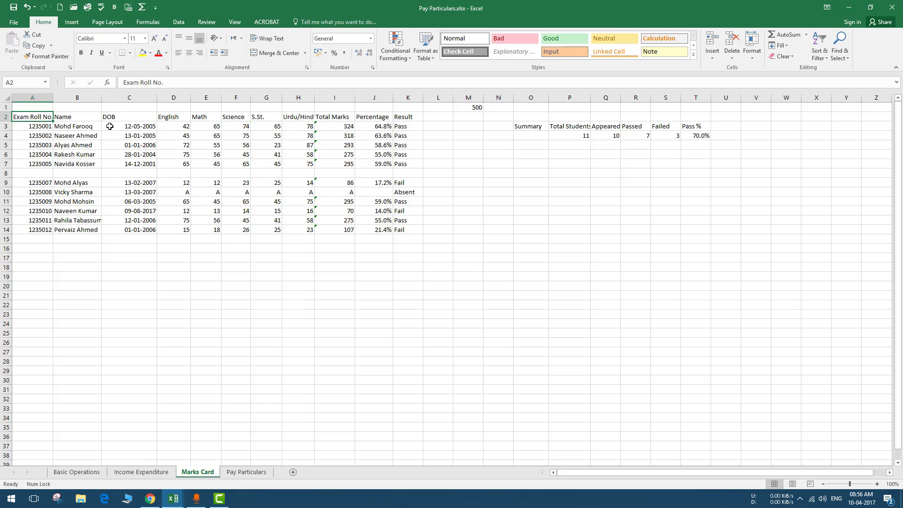
{"action": "key", "text": "ctrl+shift+End"}
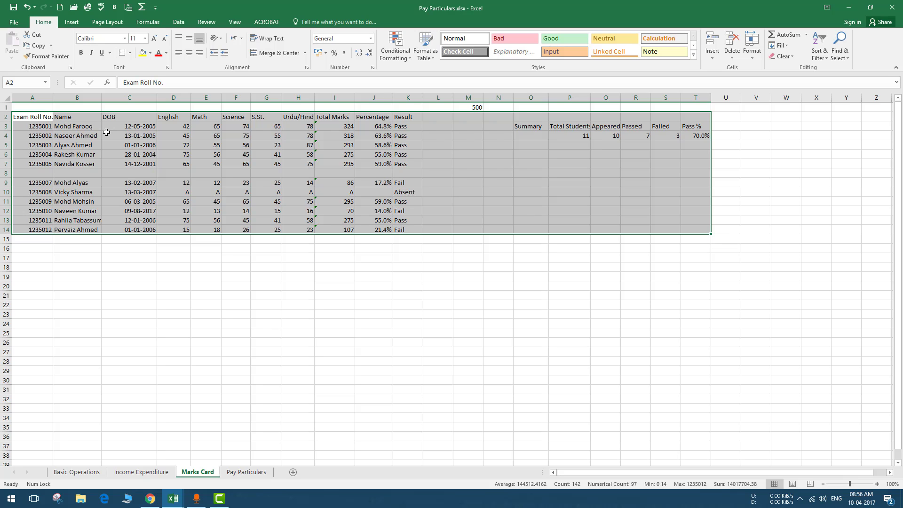
- Select from B4 to the last used cell, T14, and from T14 back to A1
{"action": "left_click", "coordinate": [76, 133]}
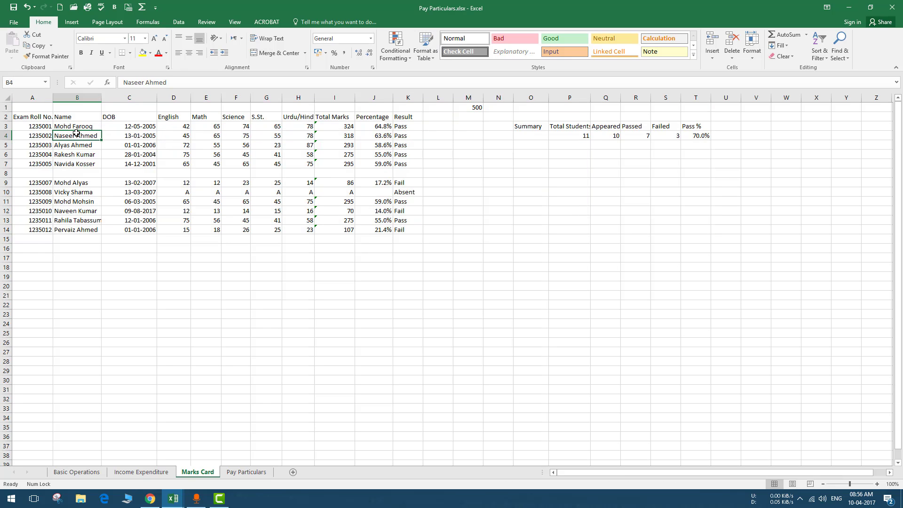
{"action": "key", "text": "ctrl+shift+End"}
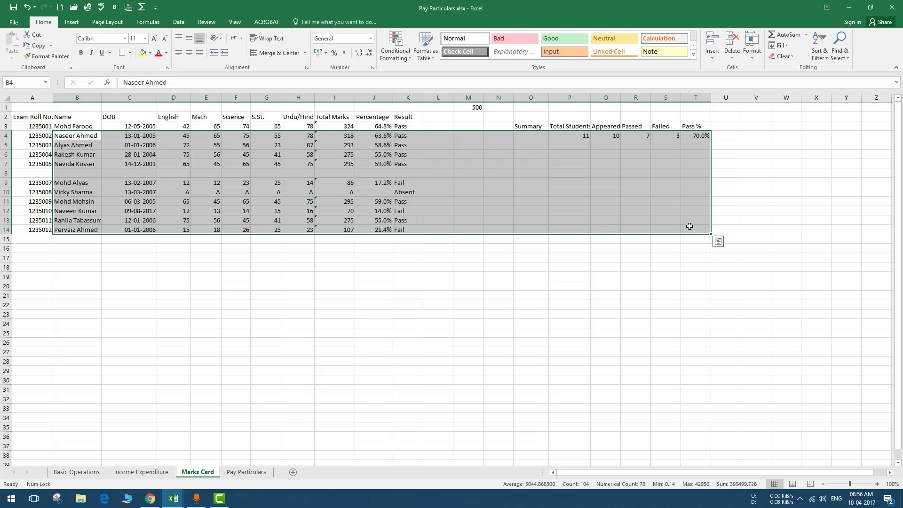
{"action": "left_click", "coordinate": [704, 230]}
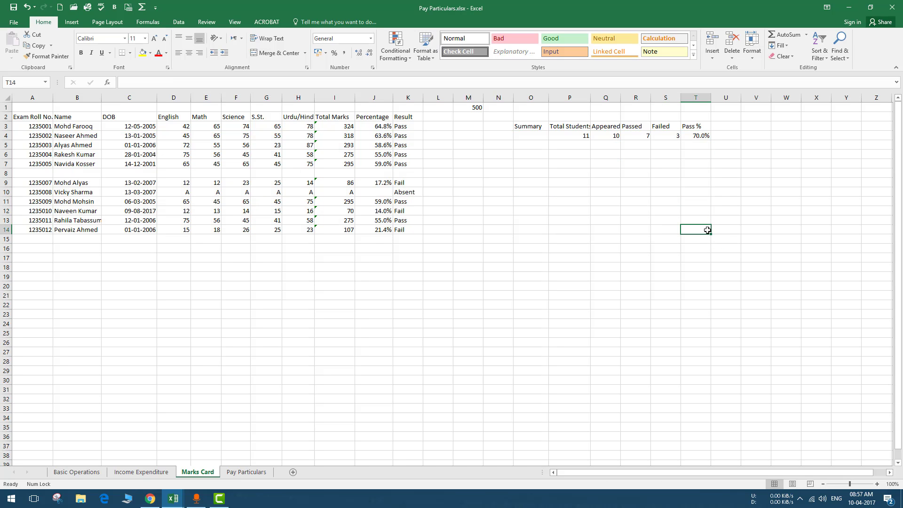
{"action": "key", "text": "ctrl+shift+Home"}
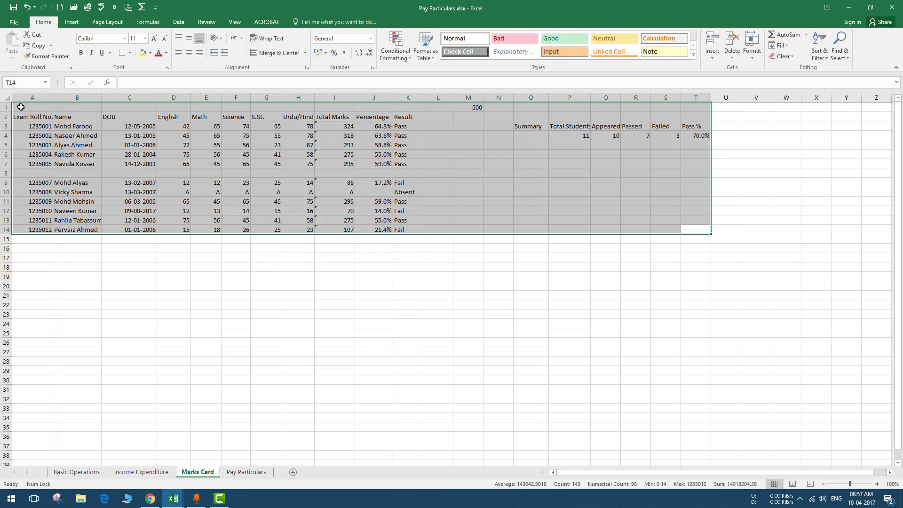
{"action": "left_click", "coordinate": [21, 107]}
{"action": "left_click", "coordinate": [31, 128]}
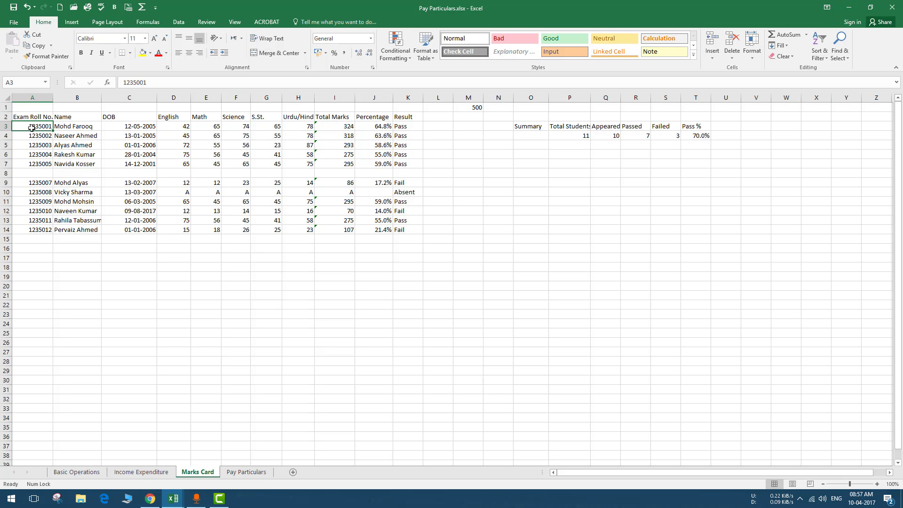
{"action": "left_click", "coordinate": [85, 134]}
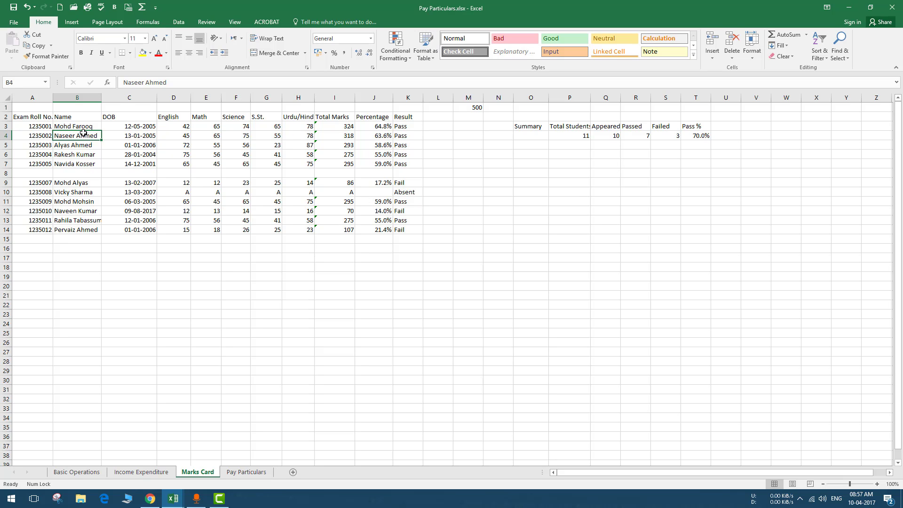
{"action": "left_click", "coordinate": [129, 142]}
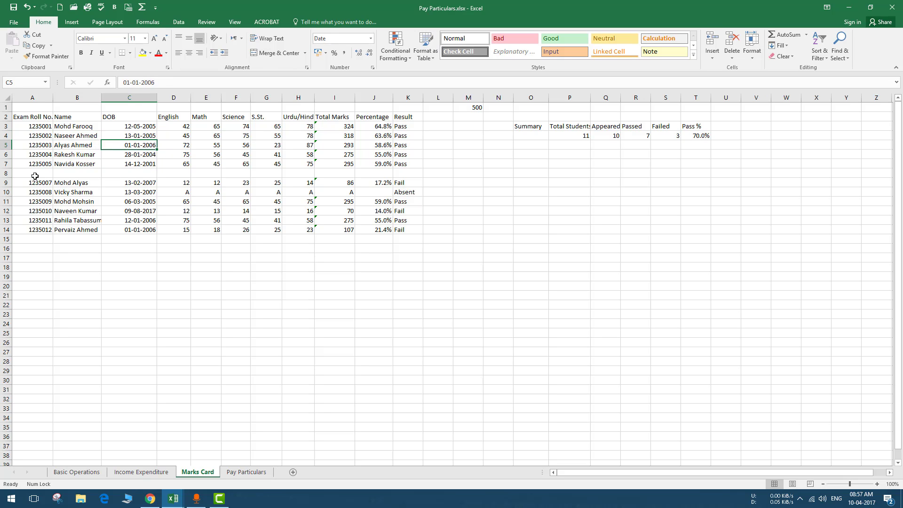
{"action": "left_click", "coordinate": [27, 108]}
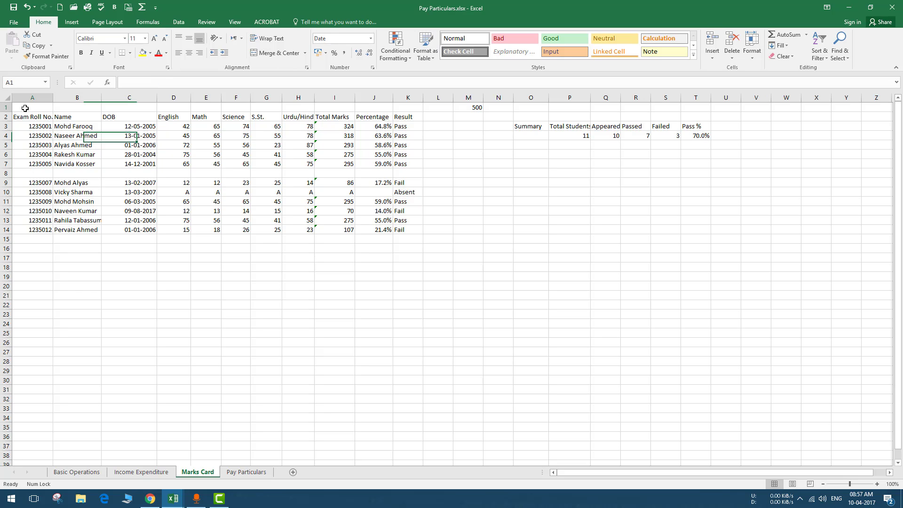
{"action": "left_click", "coordinate": [334, 173]}
- Select all blank cells within the used area using Go To Special with the Blanks option, and clear the selection
{"action": "left_click", "coordinate": [262, 160]}
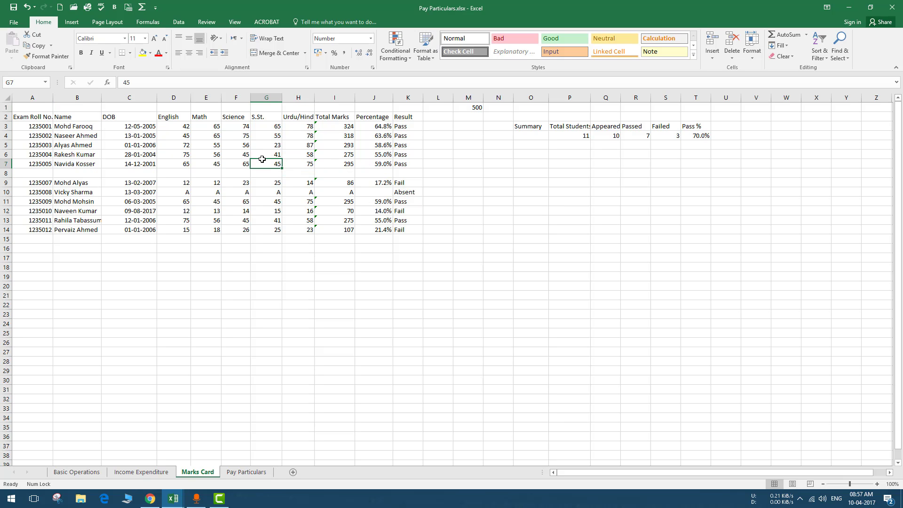
{"action": "left_click", "coordinate": [837, 60]}
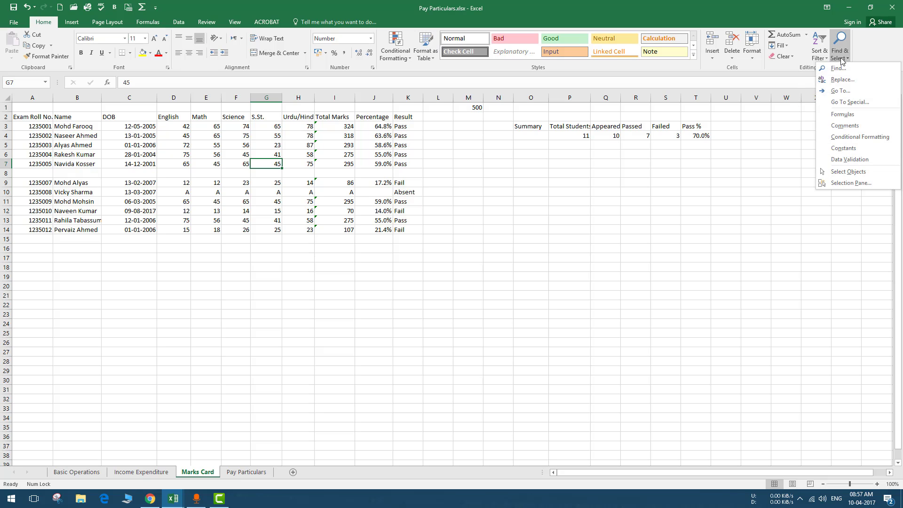
{"action": "left_click", "coordinate": [855, 101]}
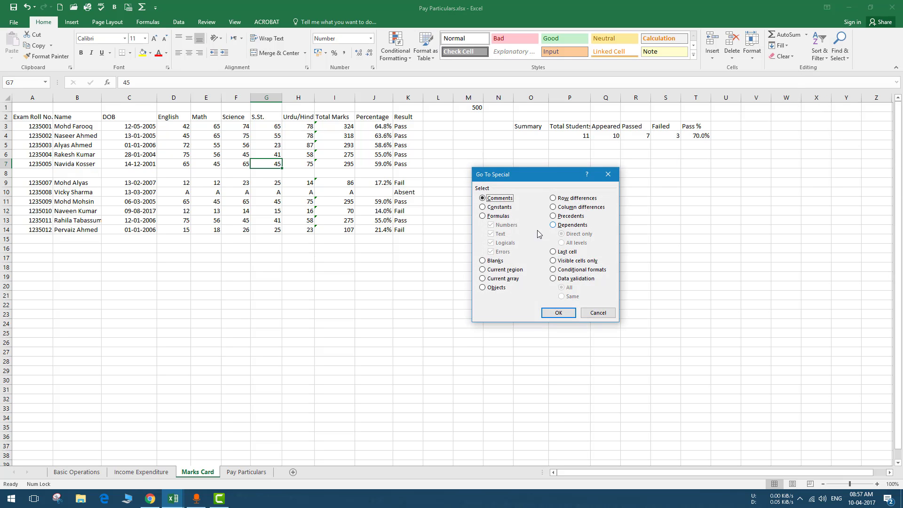
{"action": "left_click", "coordinate": [483, 261]}
{"action": "left_click", "coordinate": [559, 314]}
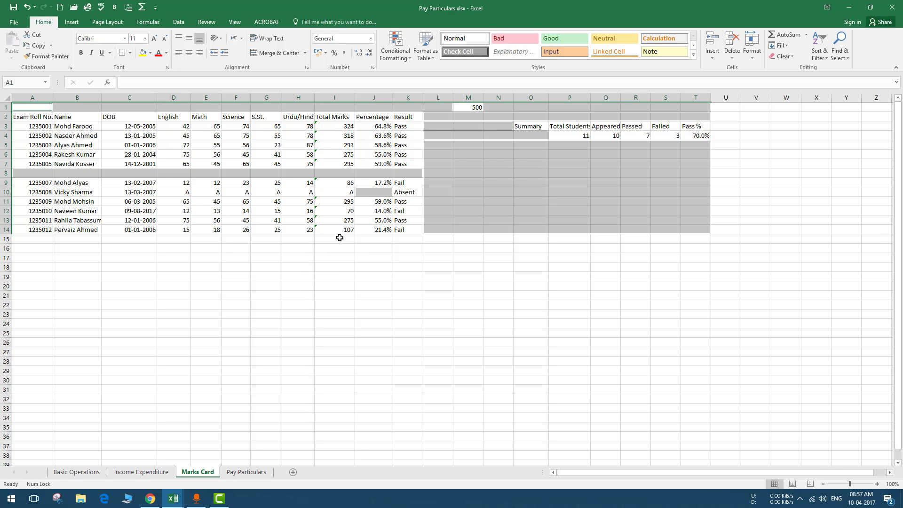
{"action": "left_click", "coordinate": [286, 190]}
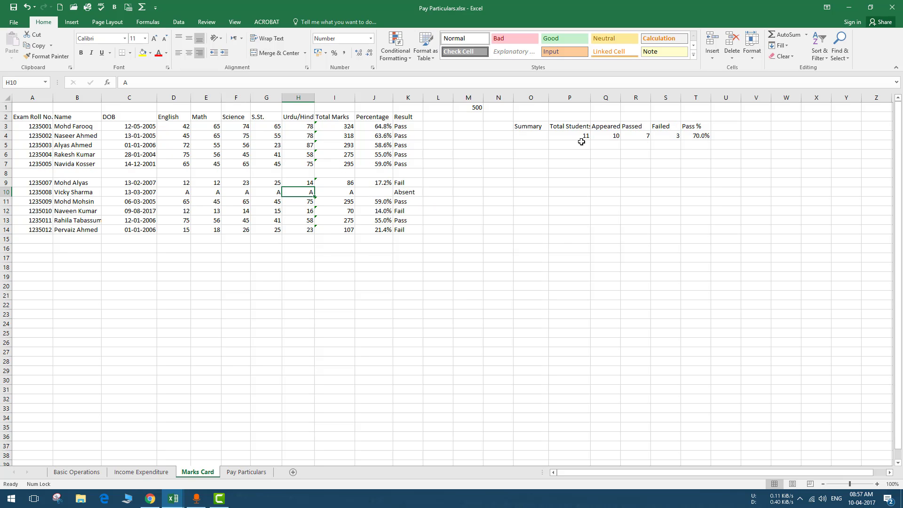
- Select all cells containing formulas on the sheet, and inspect the formulas in J3 and I3
{"action": "left_click", "coordinate": [182, 146]}
{"action": "left_click", "coordinate": [839, 50]}
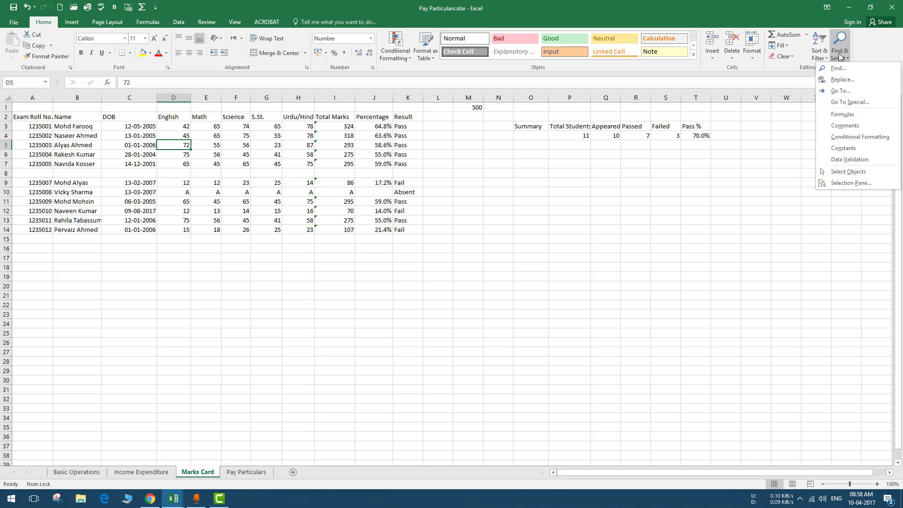
{"action": "left_click", "coordinate": [862, 115]}
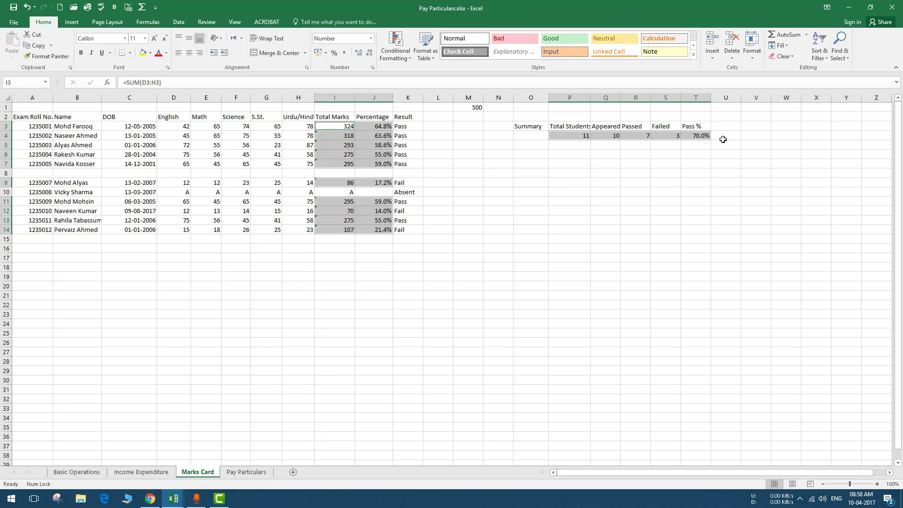
{"action": "left_click", "coordinate": [365, 128]}
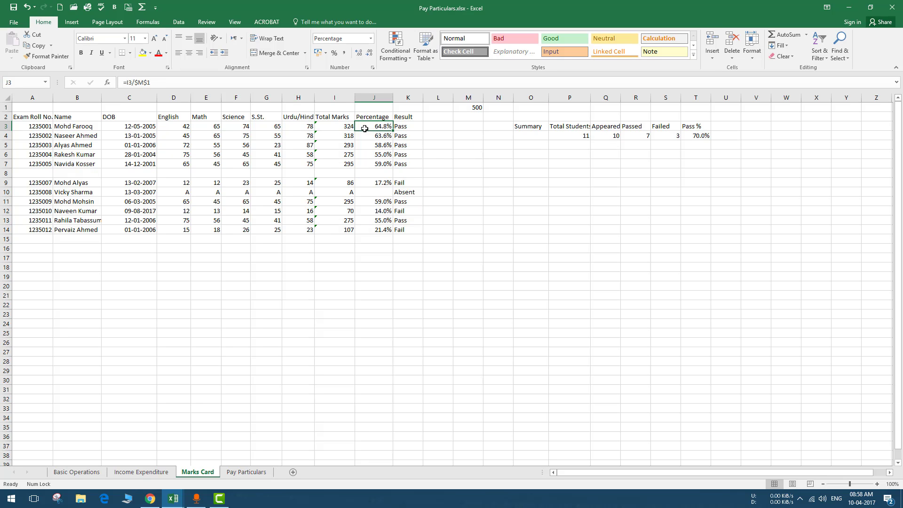
{"action": "left_click", "coordinate": [352, 126]}
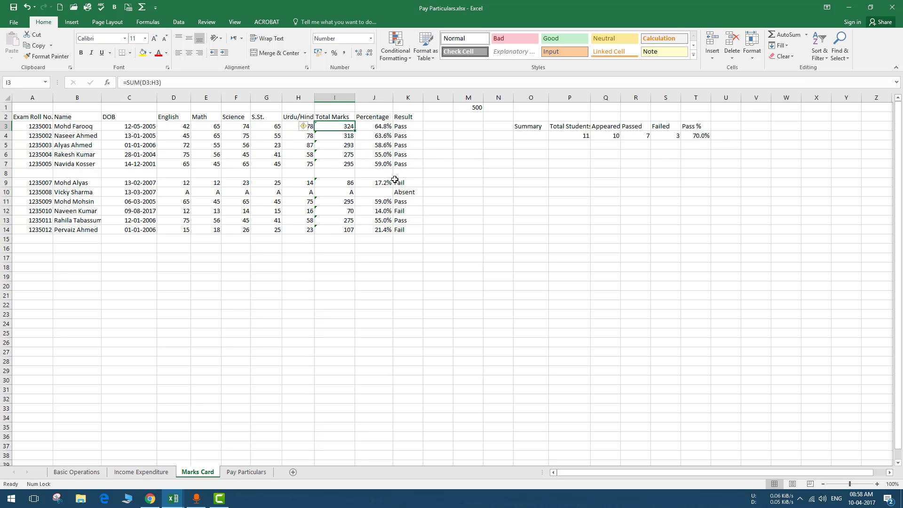
- Try to select only text-returning formula cells using Go To Special, with Numbers, Logicals and Errors excluded
{"action": "left_click", "coordinate": [841, 58]}
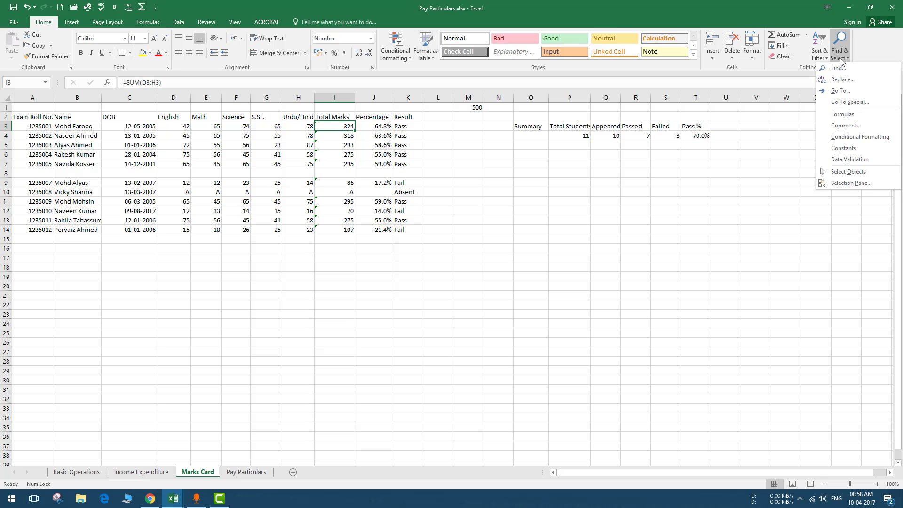
{"action": "left_click", "coordinate": [850, 102]}
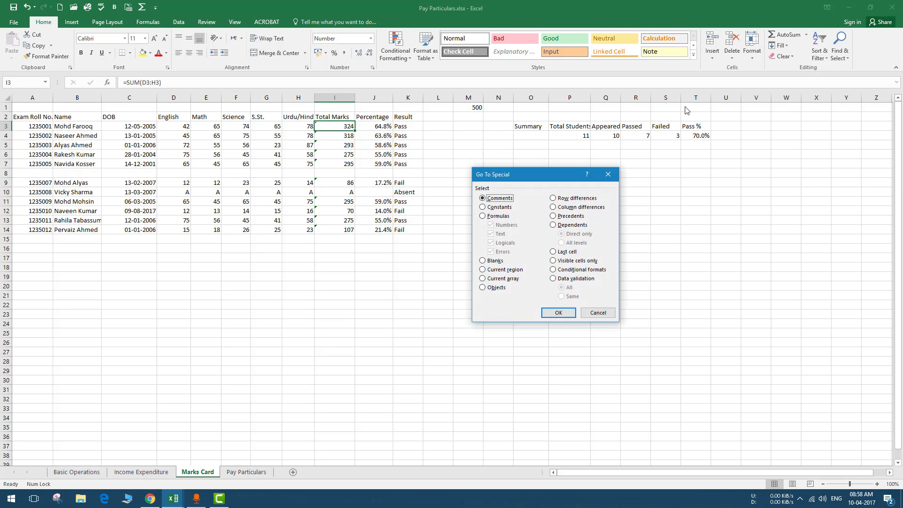
{"action": "left_click", "coordinate": [498, 216]}
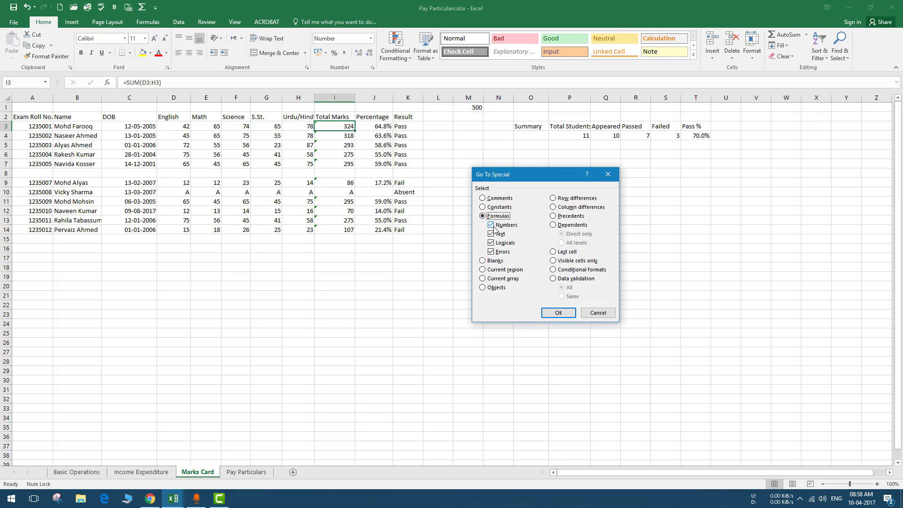
{"action": "left_click", "coordinate": [492, 225]}
{"action": "left_click", "coordinate": [491, 243]}
{"action": "left_click", "coordinate": [492, 252]}
{"action": "left_click", "coordinate": [558, 312]}
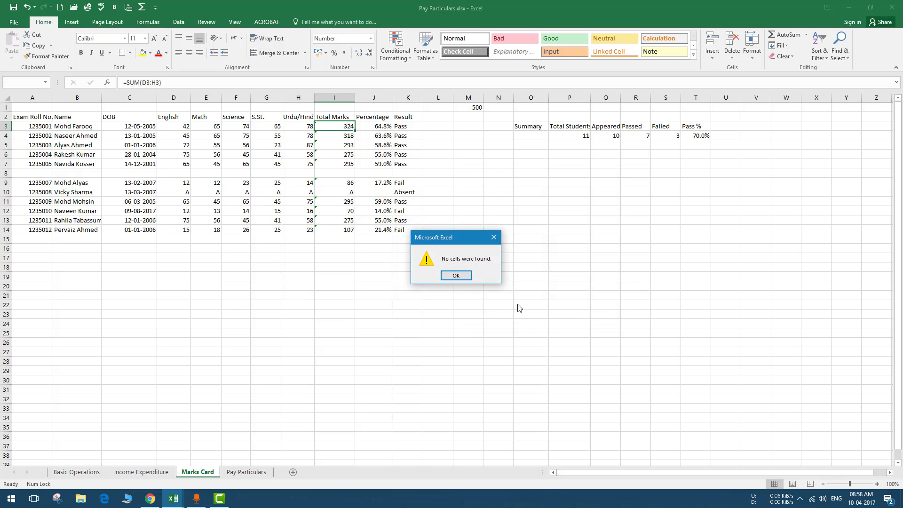
{"action": "left_click", "coordinate": [467, 278]}
- Select only the text constants on the sheet using Go To Special, with Numbers, Logicals and Errors excluded
{"action": "left_click", "coordinate": [184, 144]}
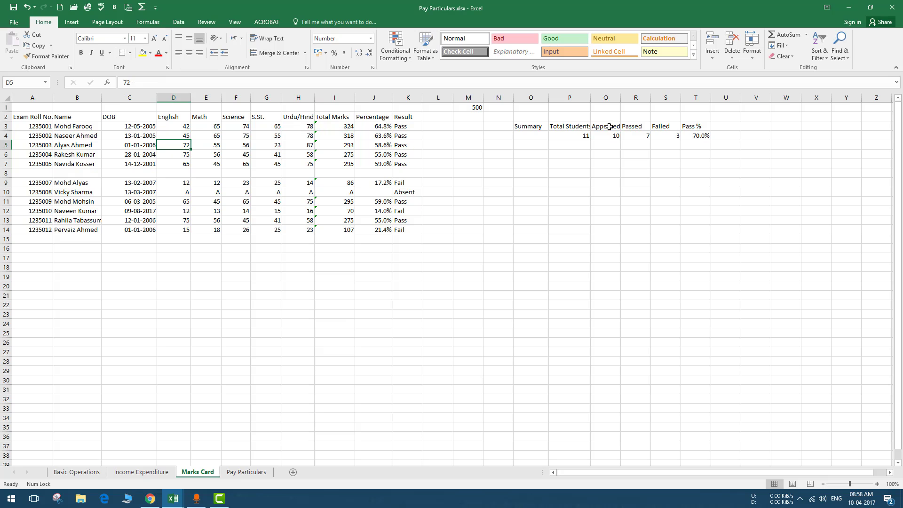
{"action": "left_click", "coordinate": [142, 143]}
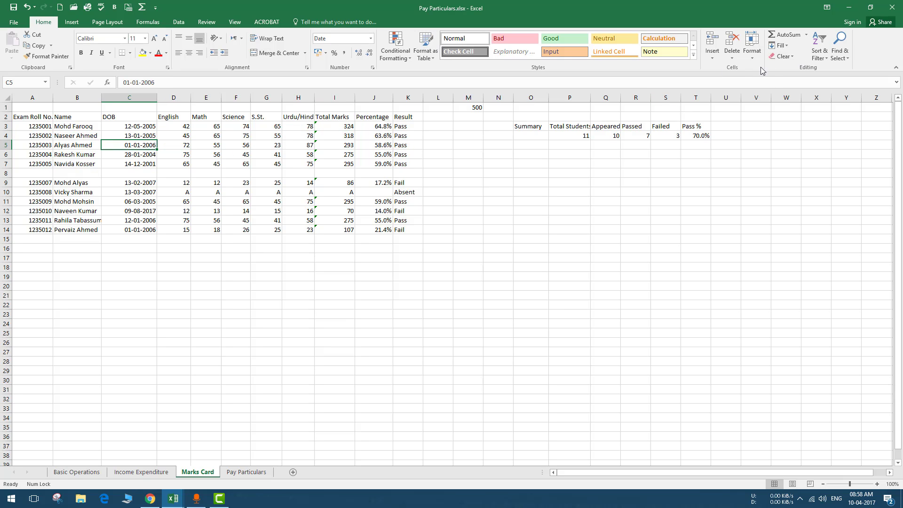
{"action": "left_click", "coordinate": [839, 49]}
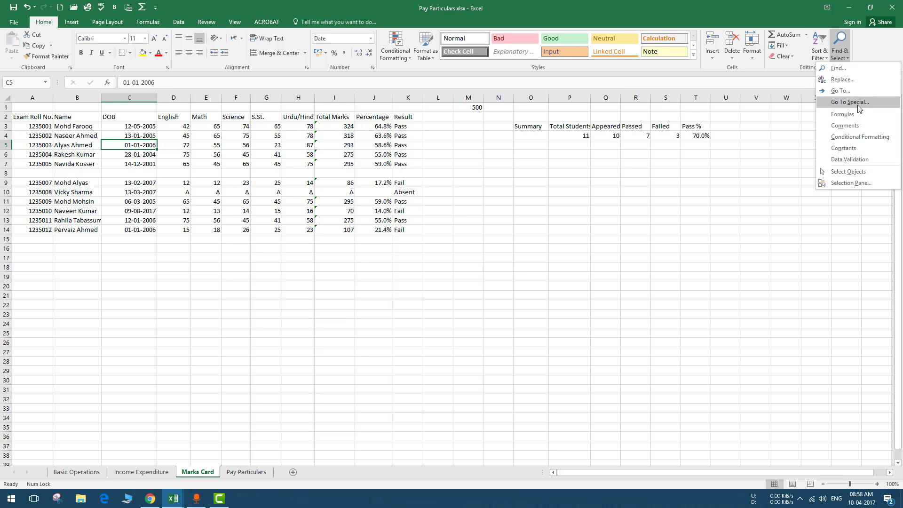
{"action": "left_click", "coordinate": [855, 103]}
{"action": "left_click", "coordinate": [483, 216]}
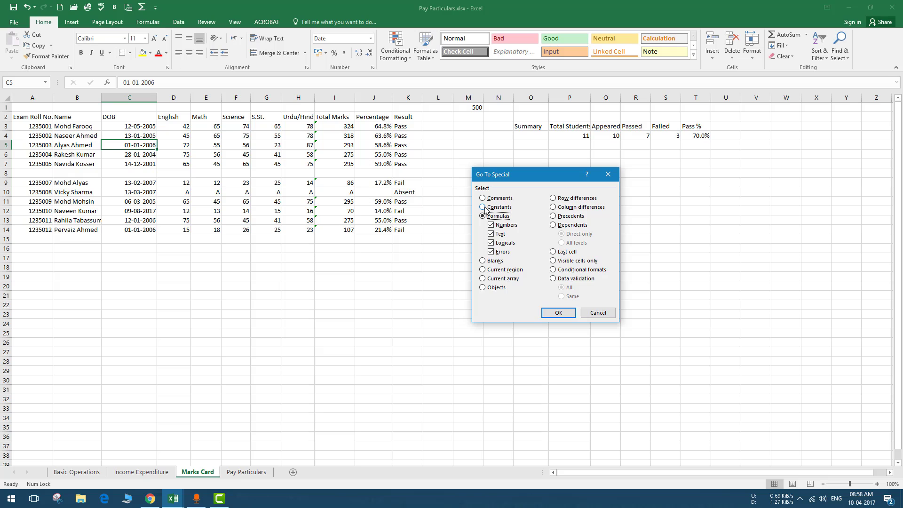
{"action": "left_click", "coordinate": [484, 208]}
{"action": "left_click", "coordinate": [491, 224]}
{"action": "left_click", "coordinate": [491, 243]}
{"action": "left_click", "coordinate": [491, 251]}
{"action": "left_click", "coordinate": [558, 313]}
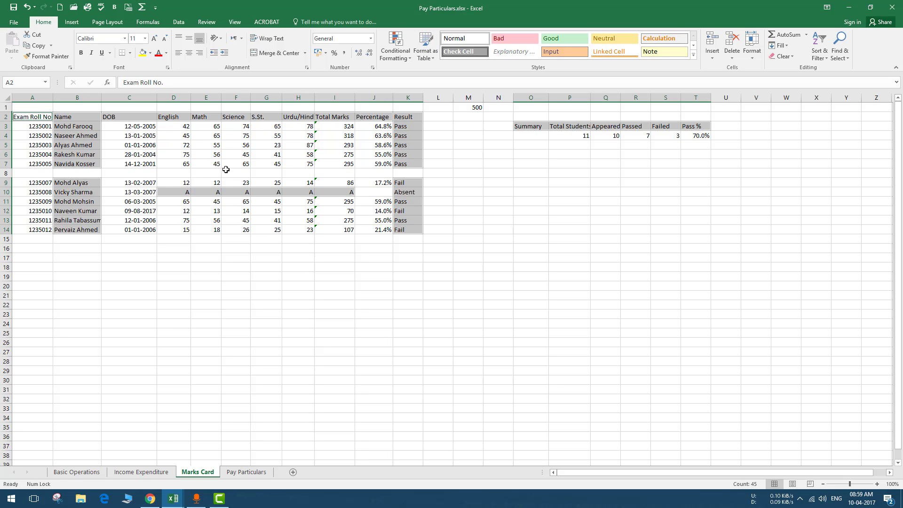
- Select only the number constants on the sheet using Go To Special, with Text, Logicals and Errors excluded
{"action": "left_click", "coordinate": [293, 149]}
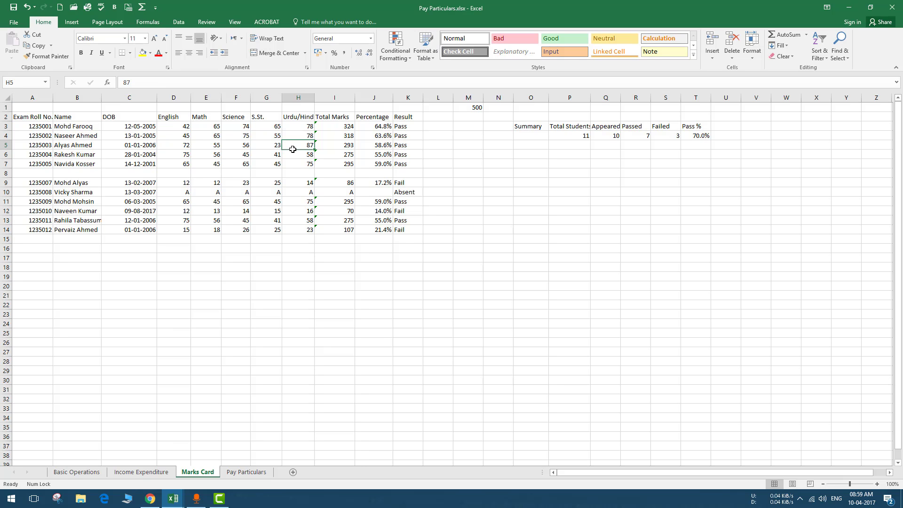
{"action": "left_click", "coordinate": [840, 47]}
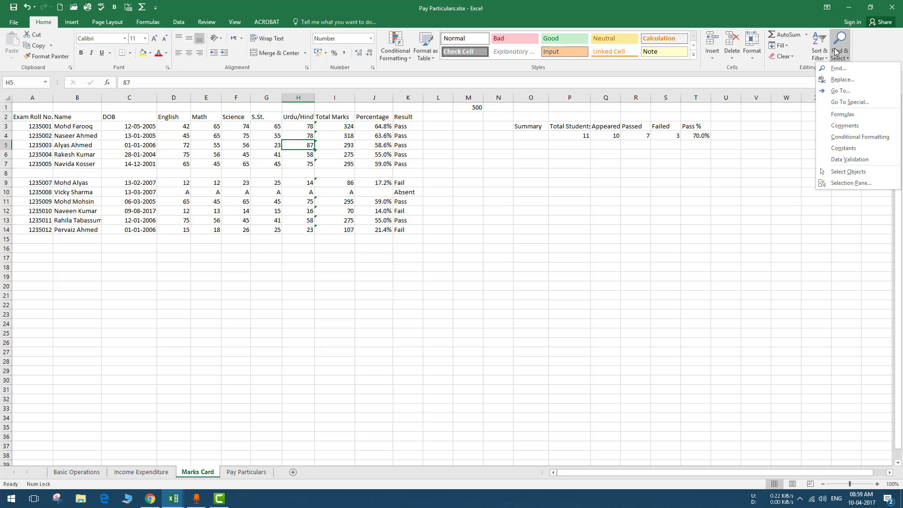
{"action": "left_click", "coordinate": [859, 101]}
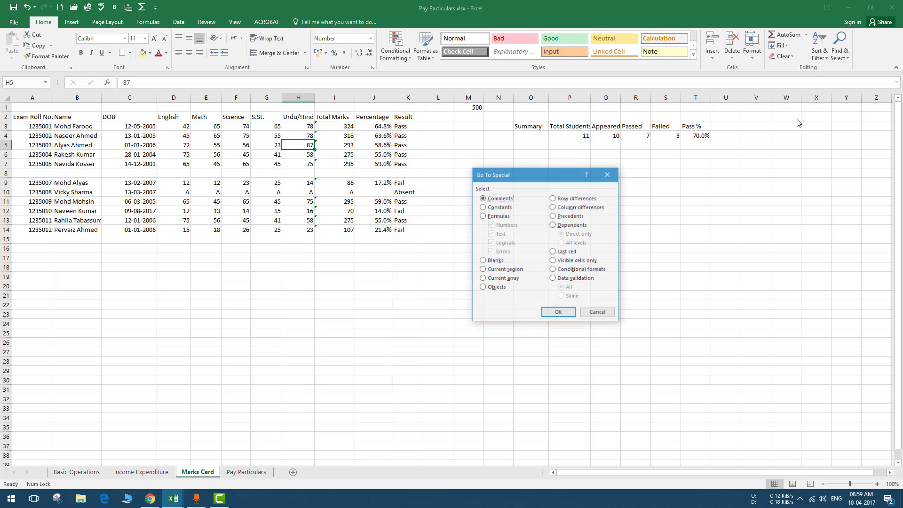
{"action": "left_click", "coordinate": [500, 217]}
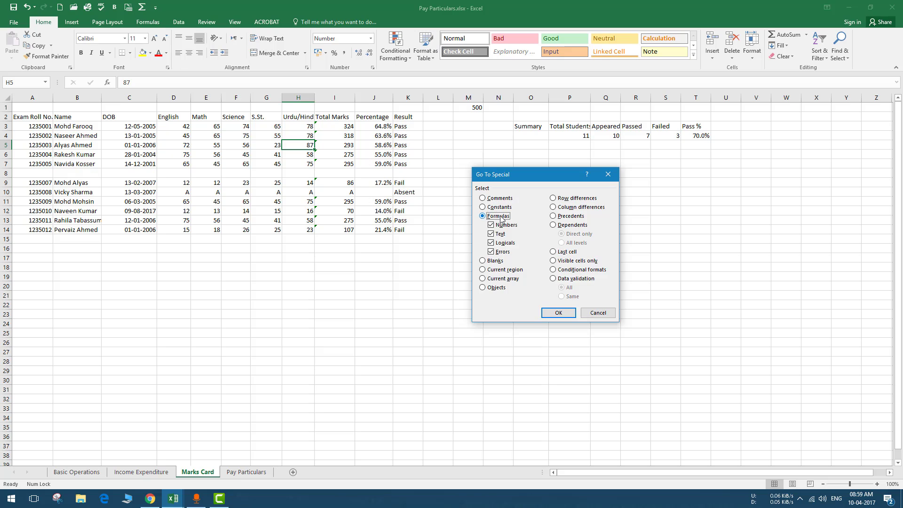
{"action": "left_click", "coordinate": [497, 208]}
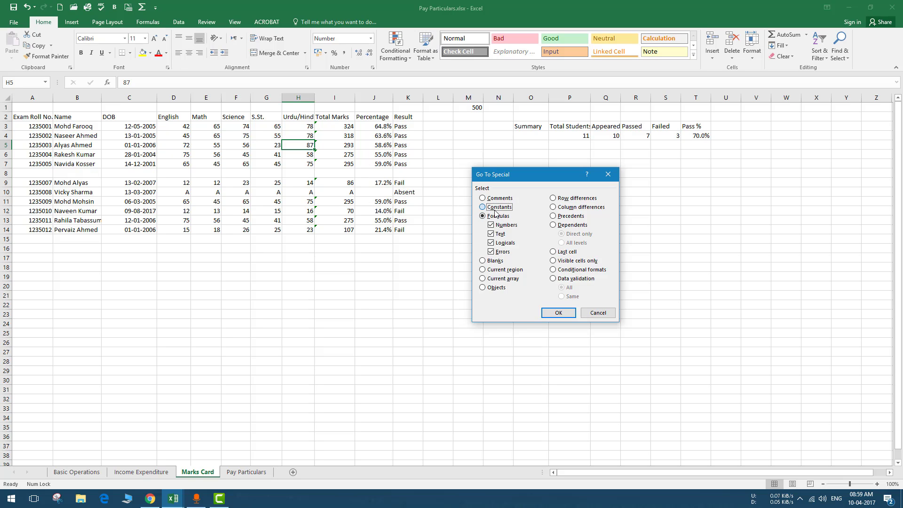
{"action": "left_click", "coordinate": [496, 234]}
{"action": "left_click", "coordinate": [495, 243]}
{"action": "left_click", "coordinate": [494, 252]}
{"action": "left_click", "coordinate": [558, 313]}
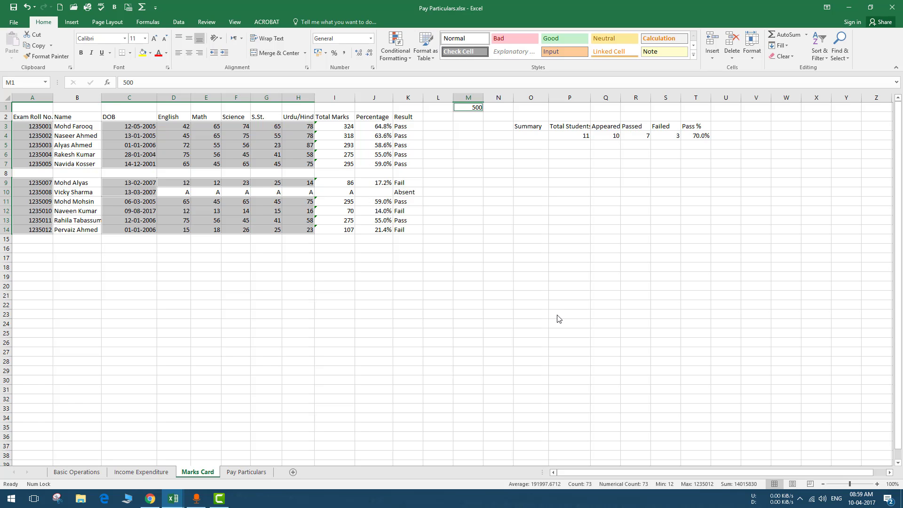
- Clear the constants selection at G5 and select every formula cell on the sheet again
{"action": "left_click", "coordinate": [273, 146]}
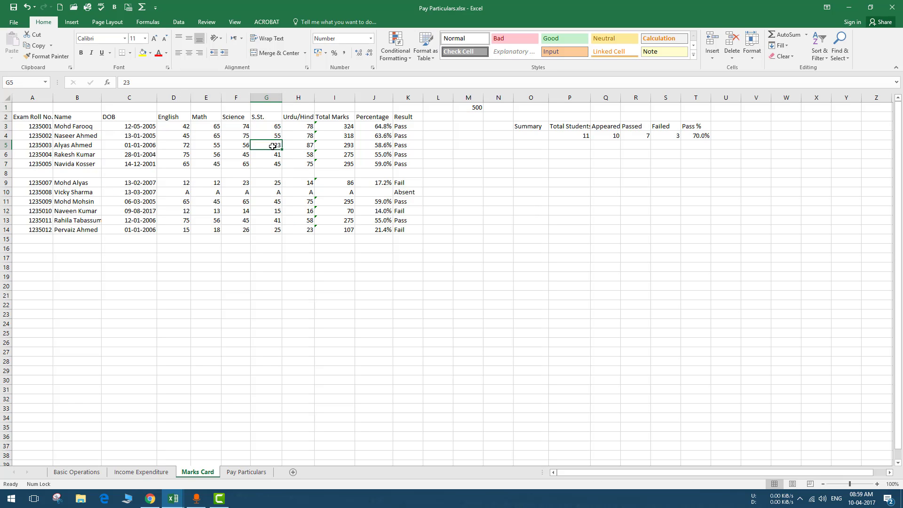
{"action": "left_click", "coordinate": [838, 58]}
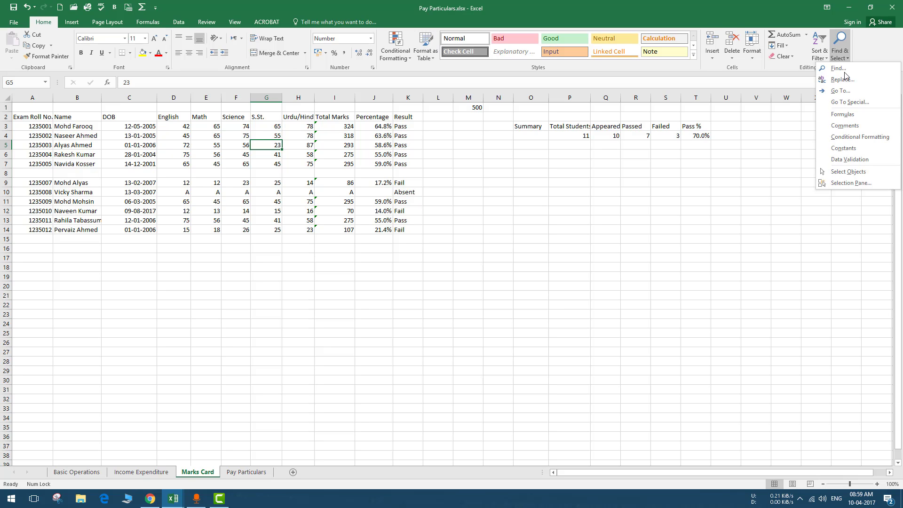
{"action": "left_click", "coordinate": [854, 118]}
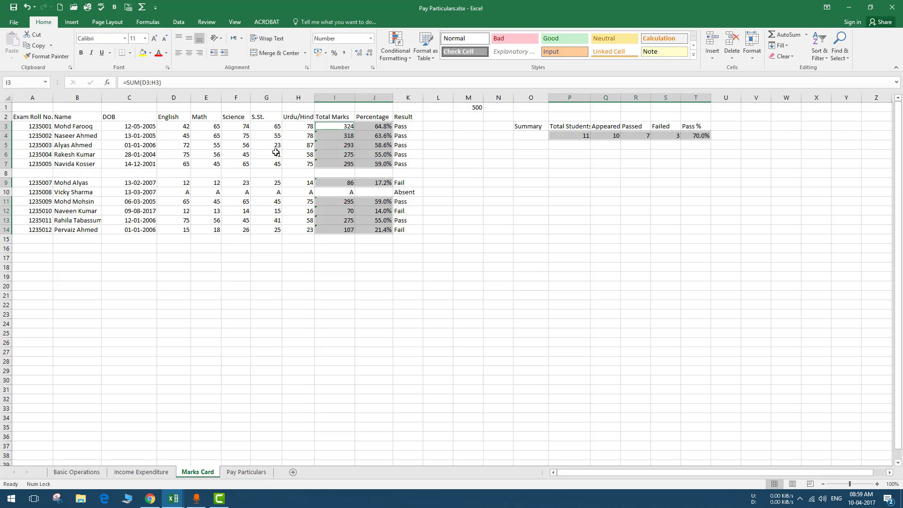
- From a cell in the upper marks block, select its current region using Go To Special, and clear that selection at J10
{"action": "left_click_drag", "start_coordinate": [274, 146], "coordinate": [274, 155]}
{"action": "left_click", "coordinate": [831, 59]}
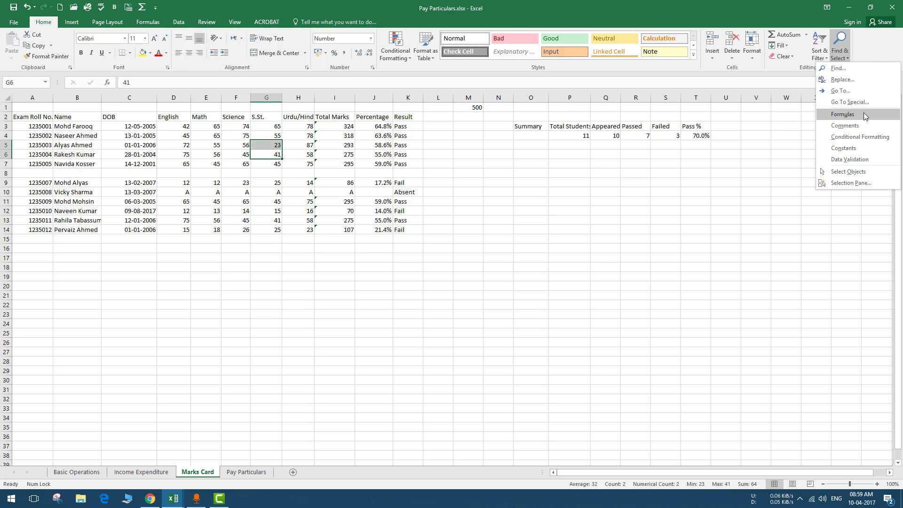
{"action": "left_click", "coordinate": [855, 106]}
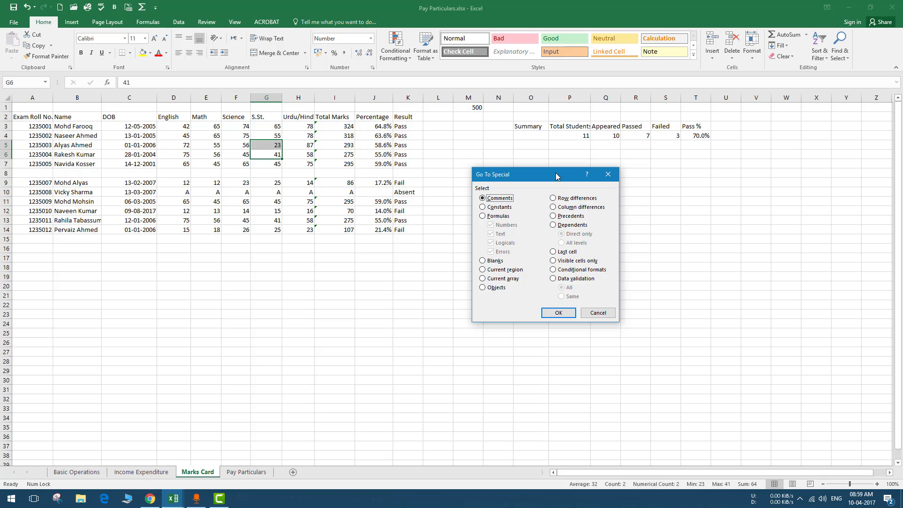
{"action": "left_click_drag", "start_coordinate": [571, 175], "coordinate": [750, 154]}
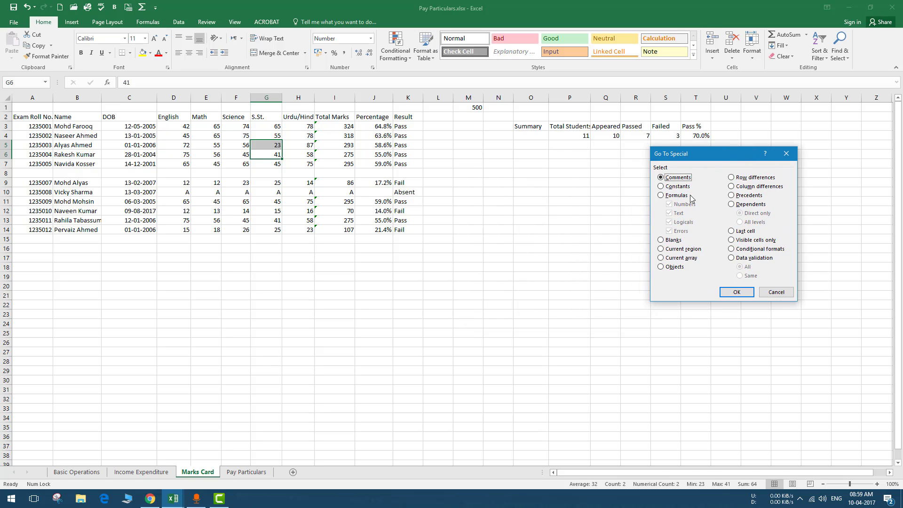
{"action": "left_click", "coordinate": [681, 248]}
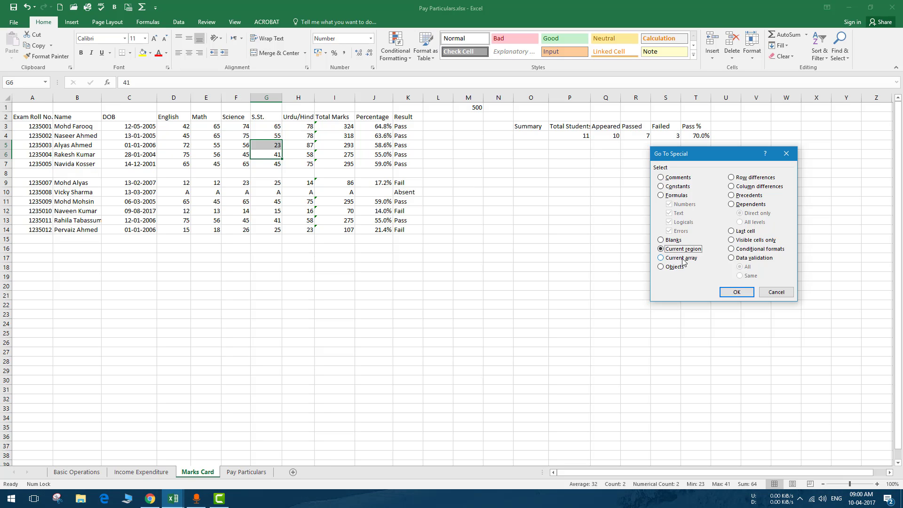
{"action": "left_click", "coordinate": [738, 293]}
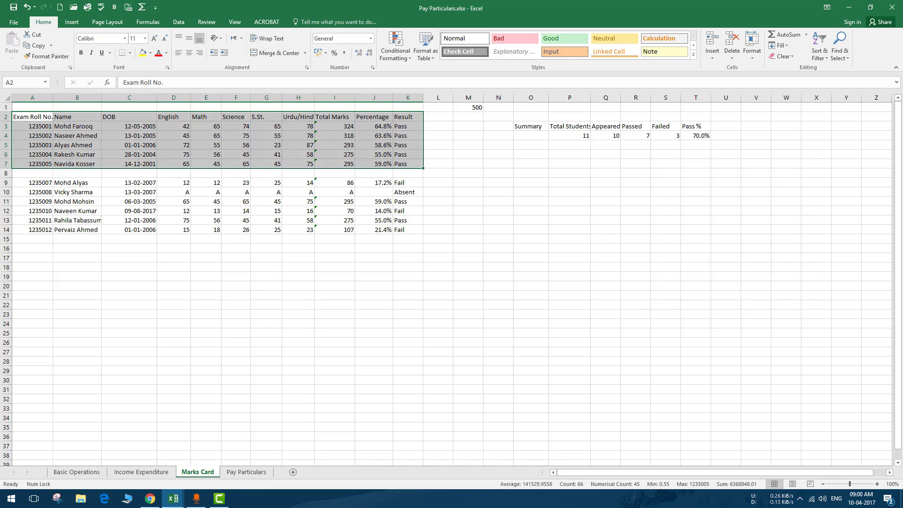
{"action": "left_click", "coordinate": [372, 192]}
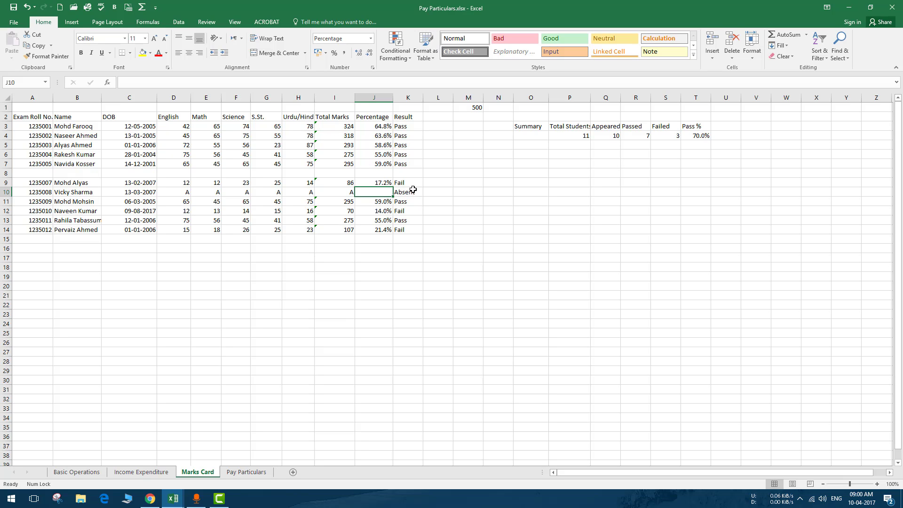